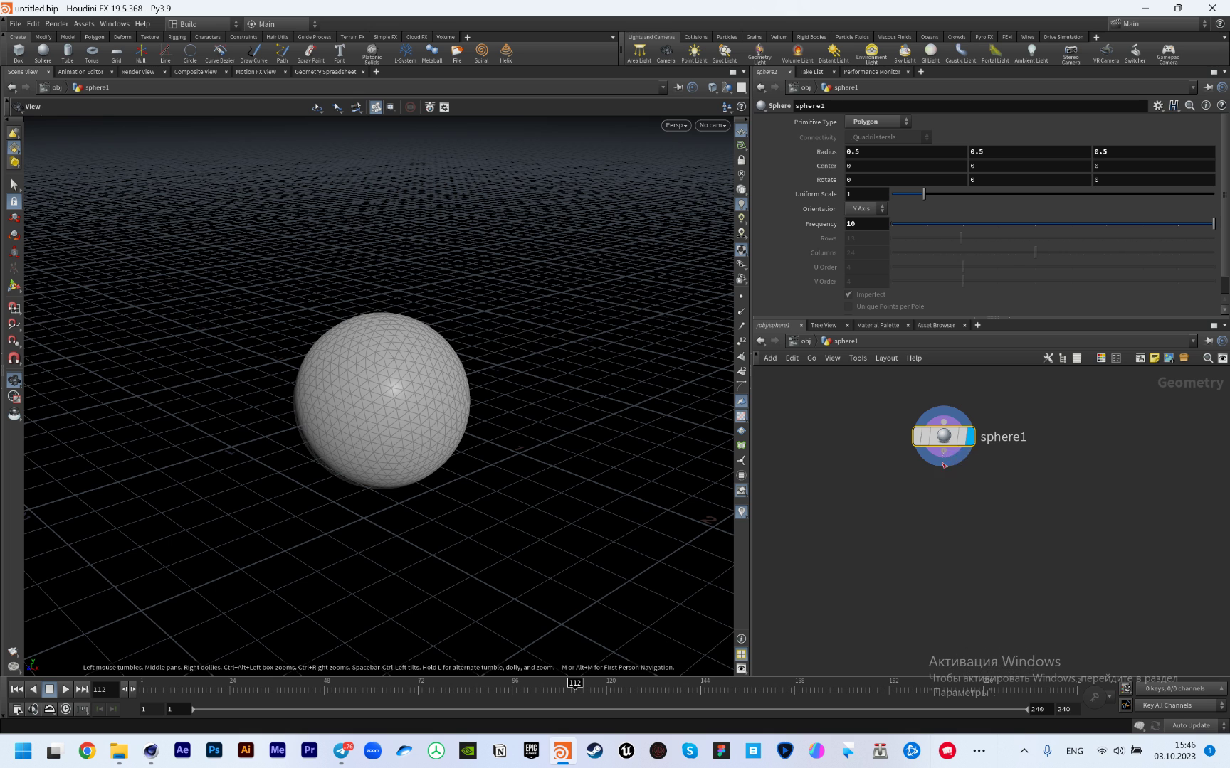
Add a Point VOP node wired below the sphere and open its inner network
key(Tab)
text(pvop)
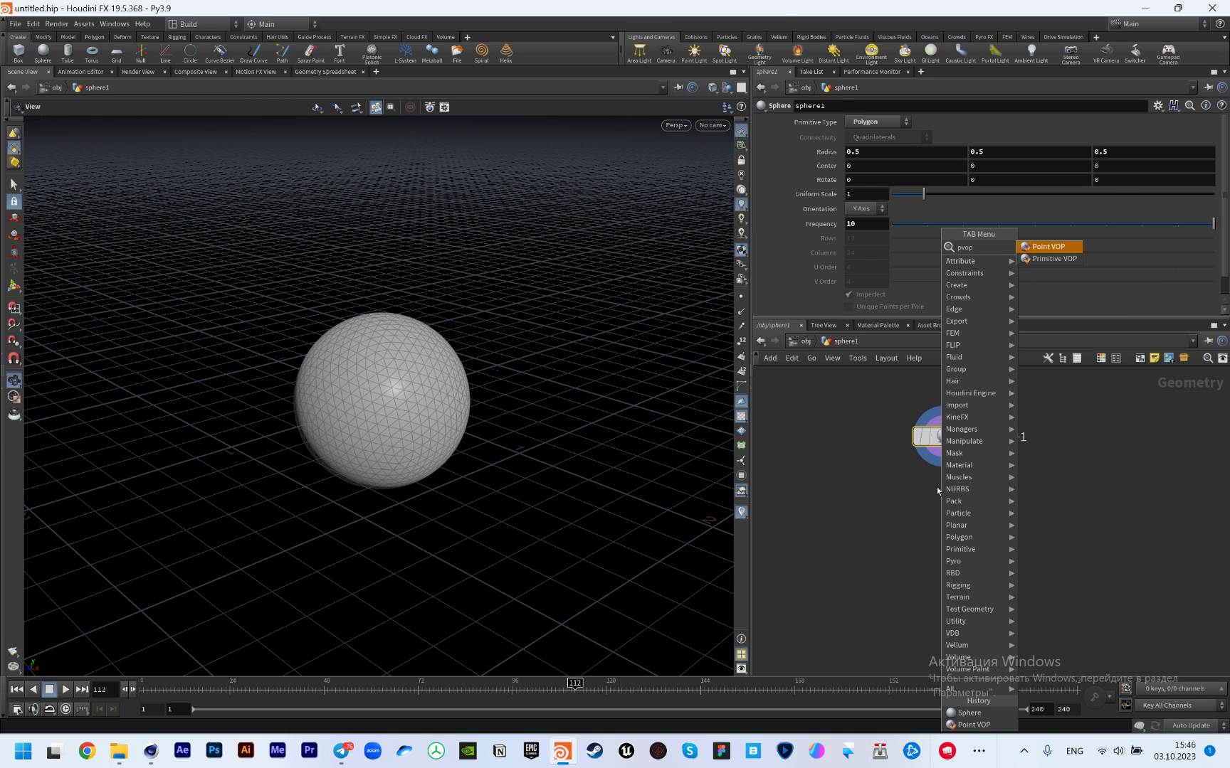
key(Return)
click(938, 491)
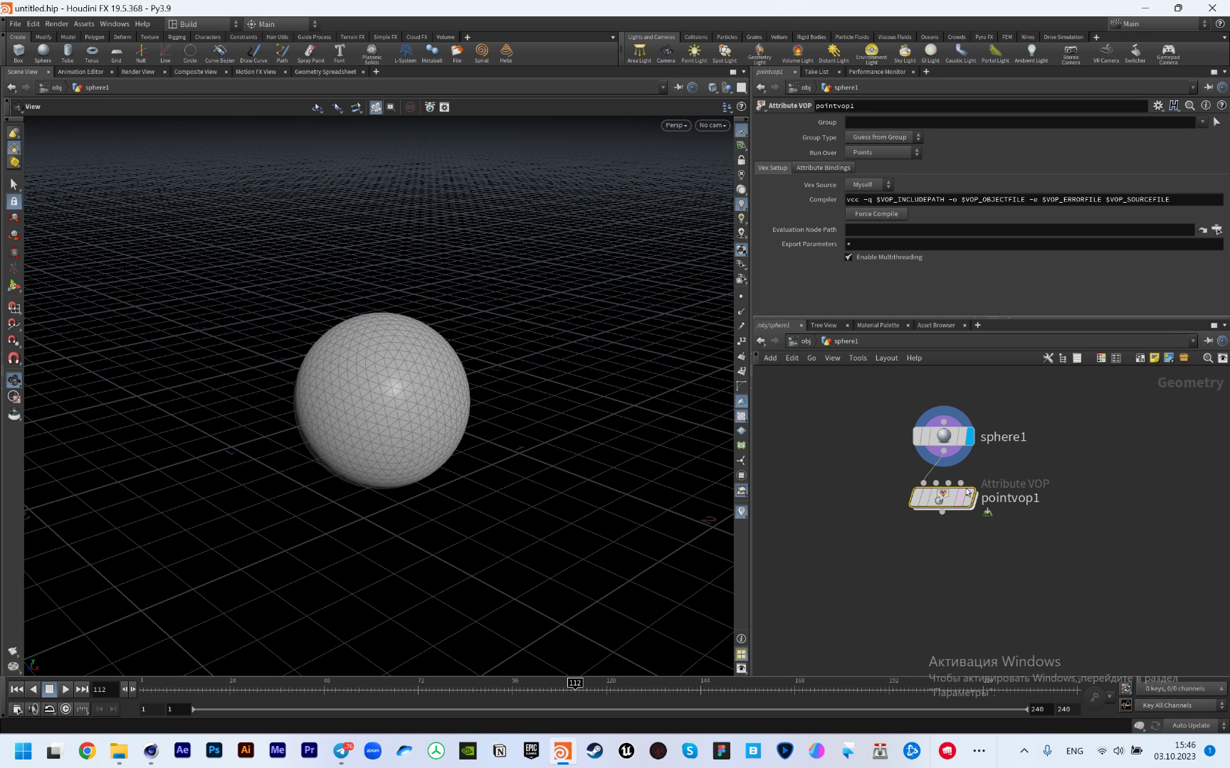
double_click(967, 492)
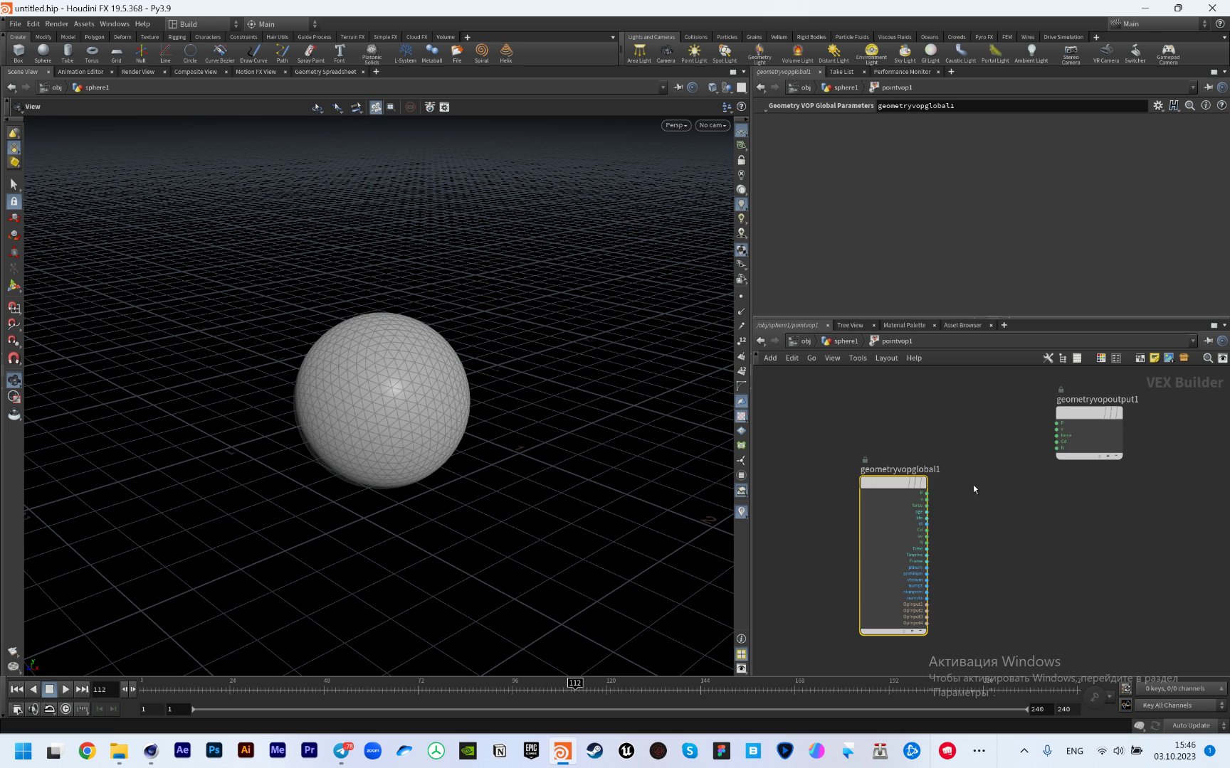
Add an Anti-Aliased Noise node between the global and output nodes and feed the global P into its pos input
drag(1080, 417, 1102, 477)
scroll(961, 493, up, 2)
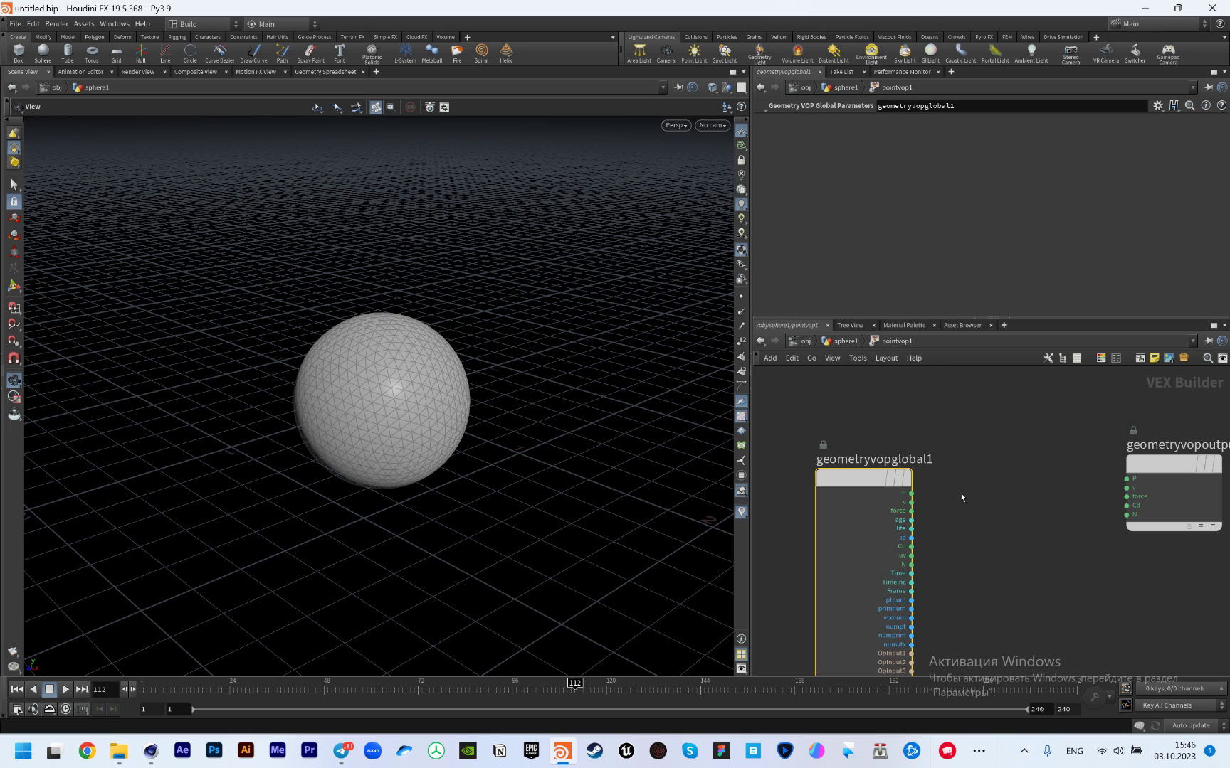
middle_drag(965, 490, 942, 444)
drag(1113, 423, 1124, 438)
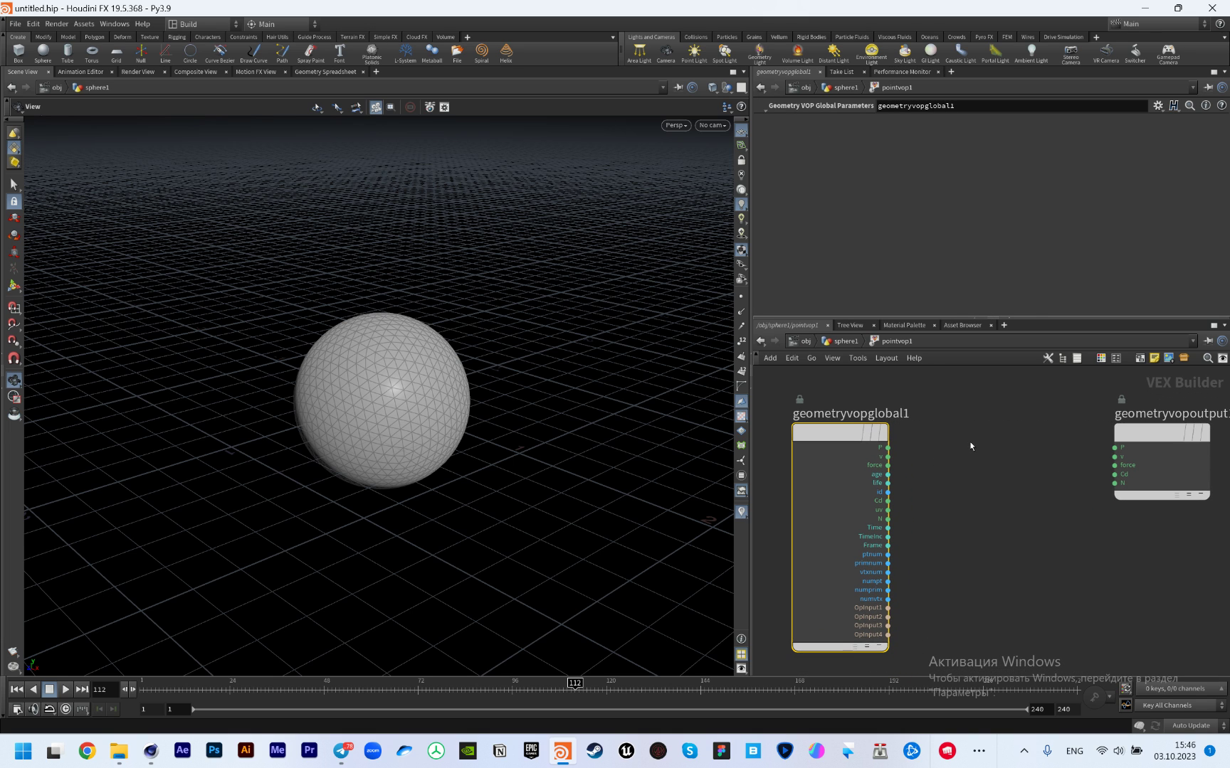
key(Tab)
text(aan)
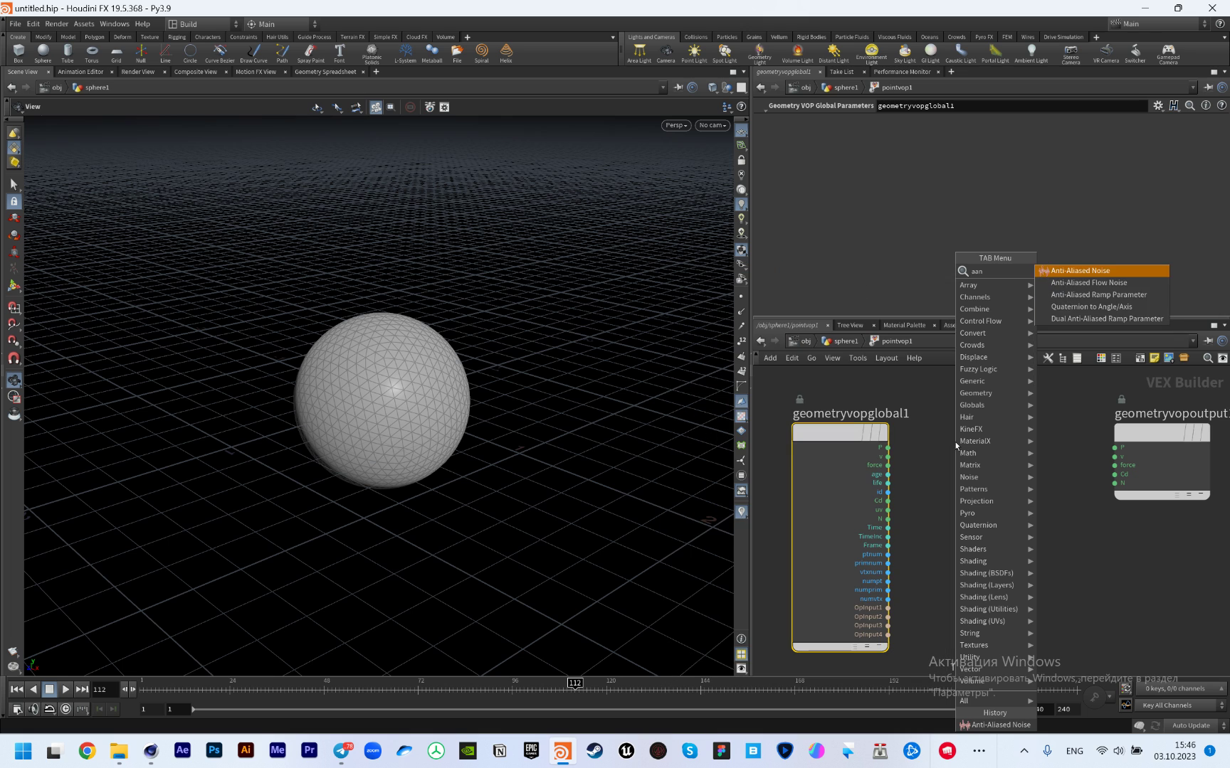
key(Return)
click(985, 449)
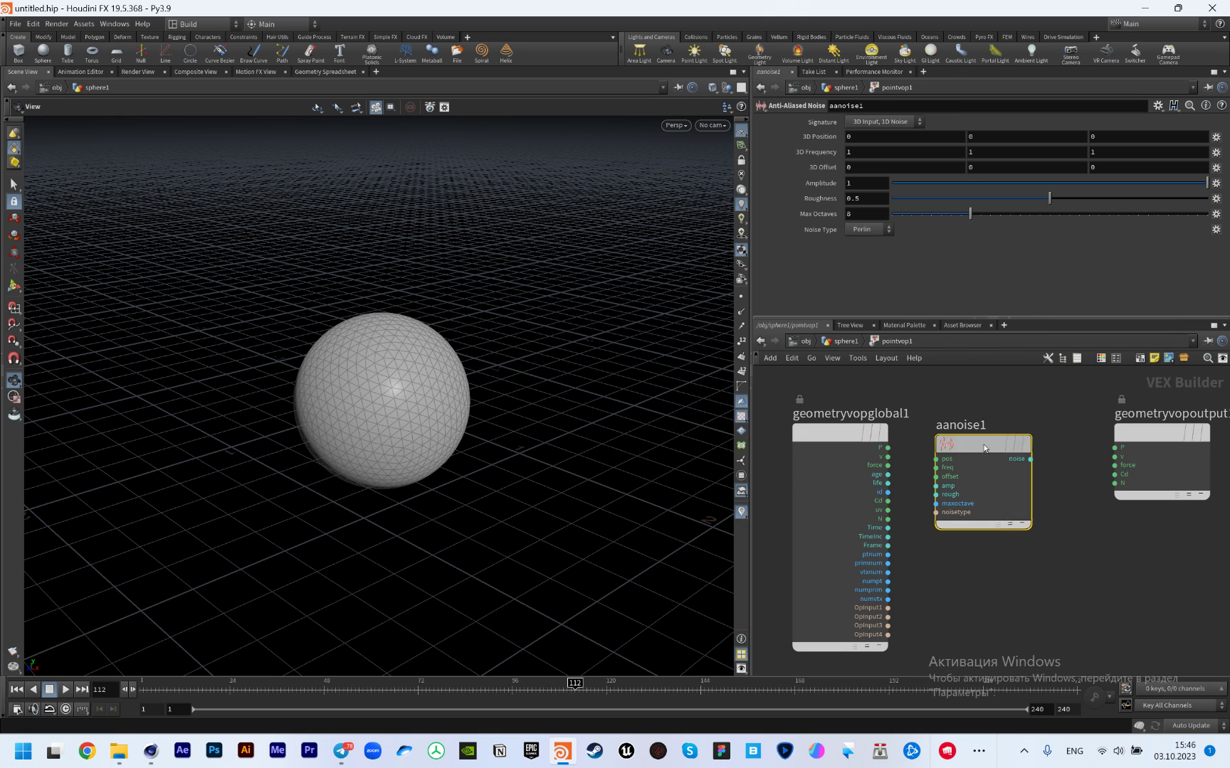
drag(887, 447, 926, 466)
click(936, 460)
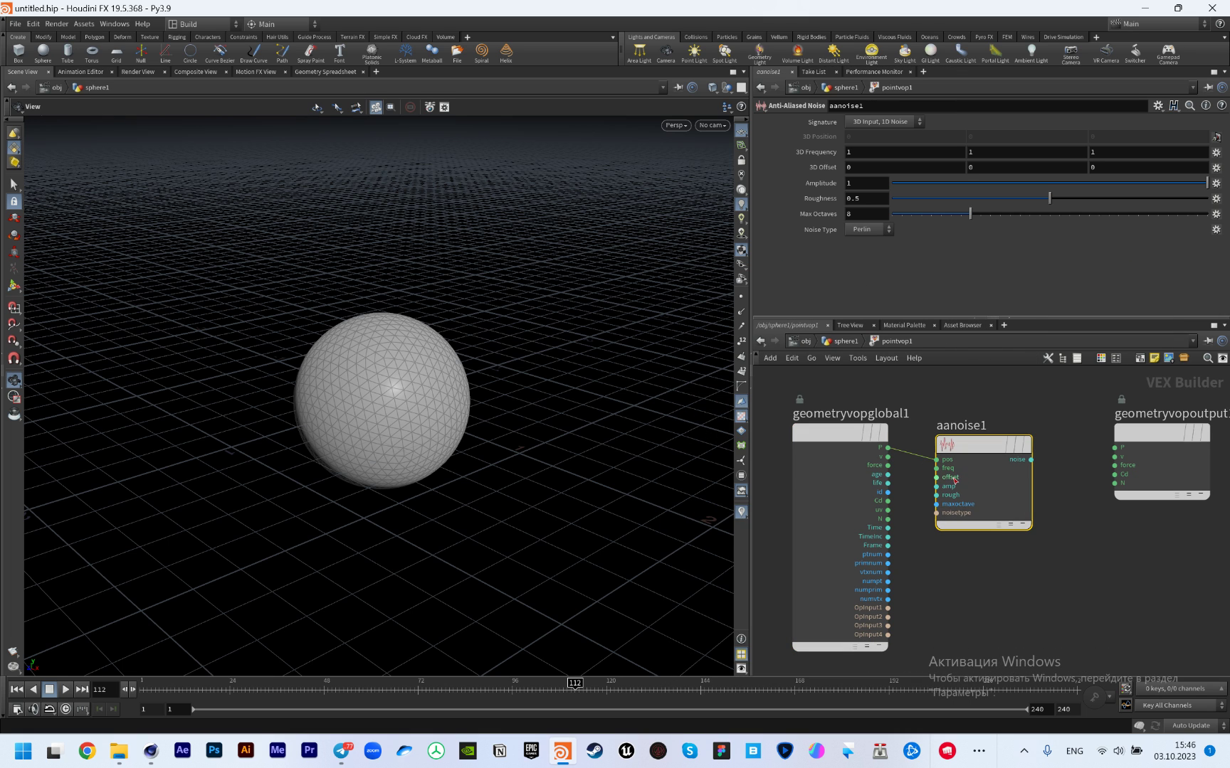
Promote the noise's offset input as a parameter and connect the noise result to Cd on the output node
right_click(950, 478)
click(958, 485)
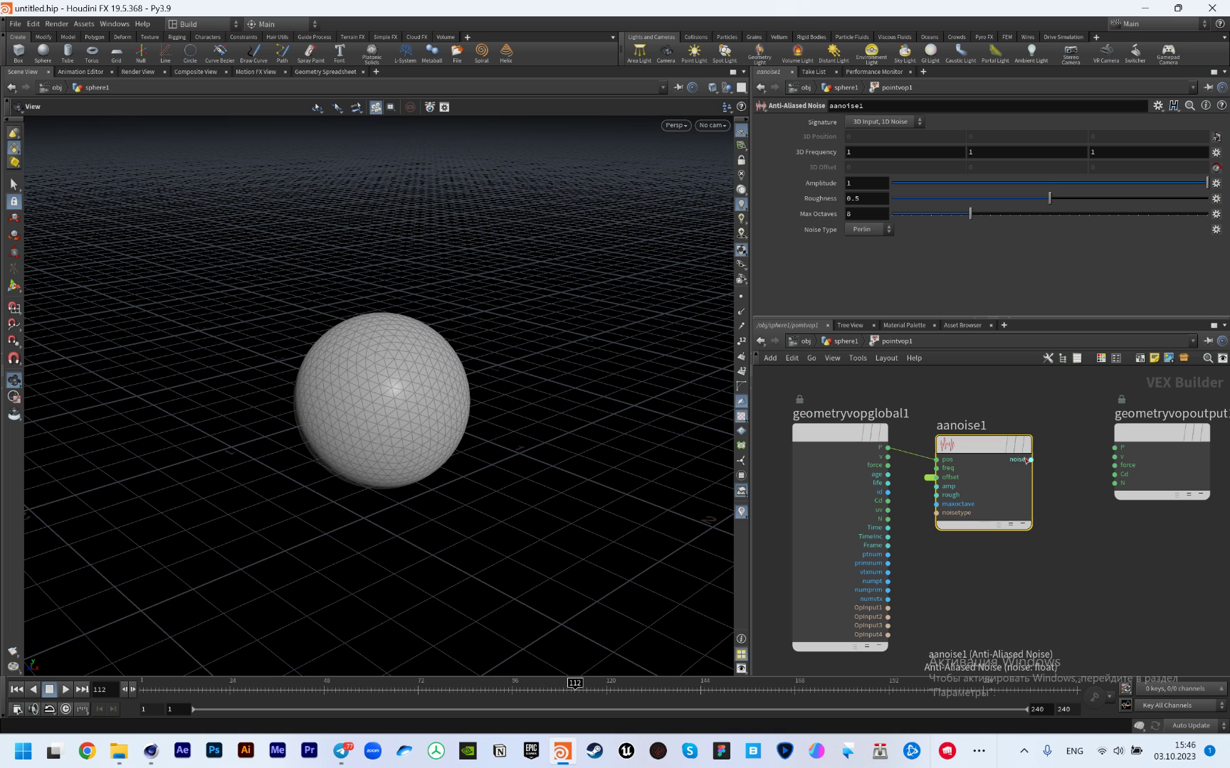
drag(1032, 461, 1115, 474)
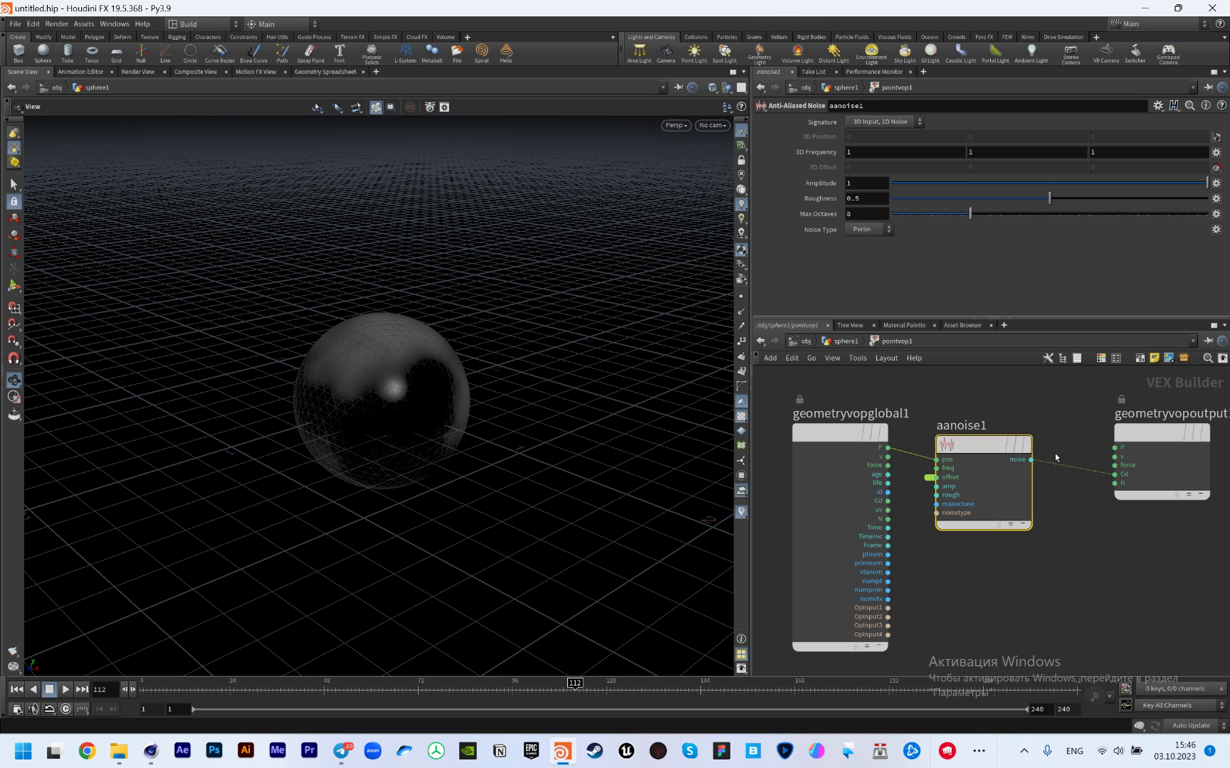
Return to the sphere's geometry network and set the Point VOP's second Offset component to the expression $F*0.3
click(845, 343)
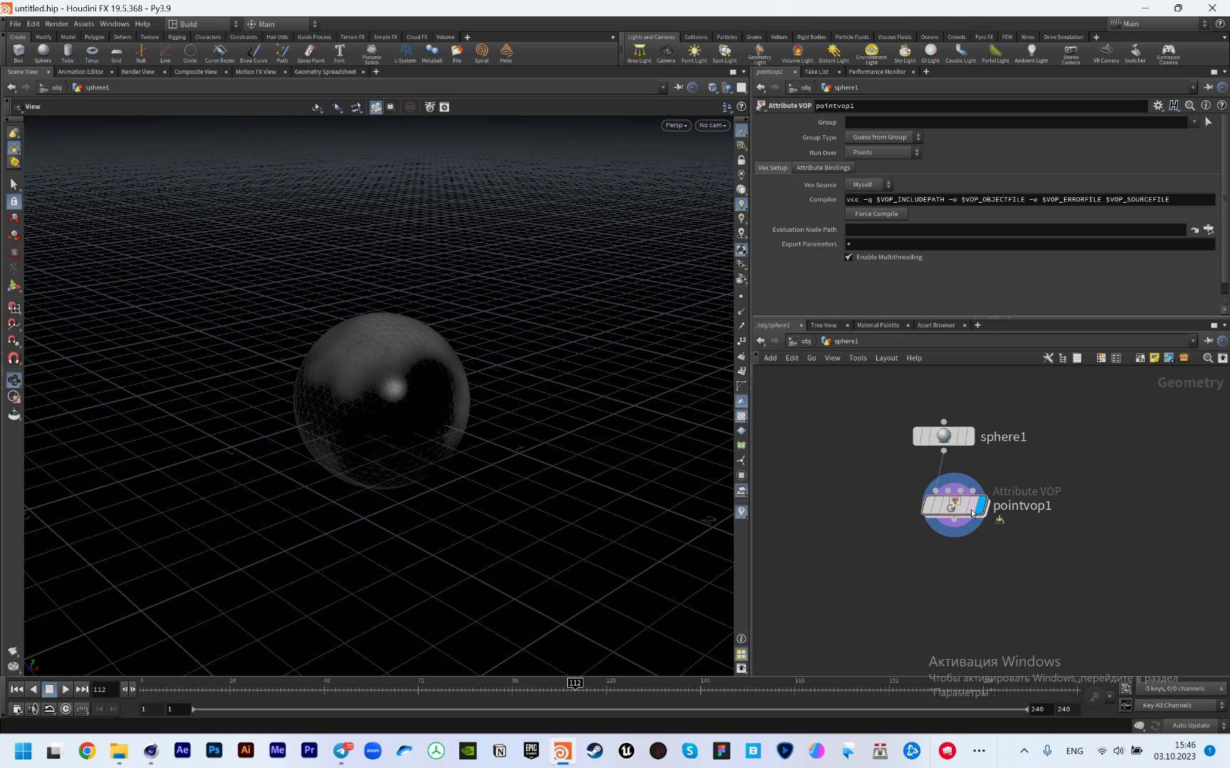
click(972, 512)
scroll(857, 311, down, 1)
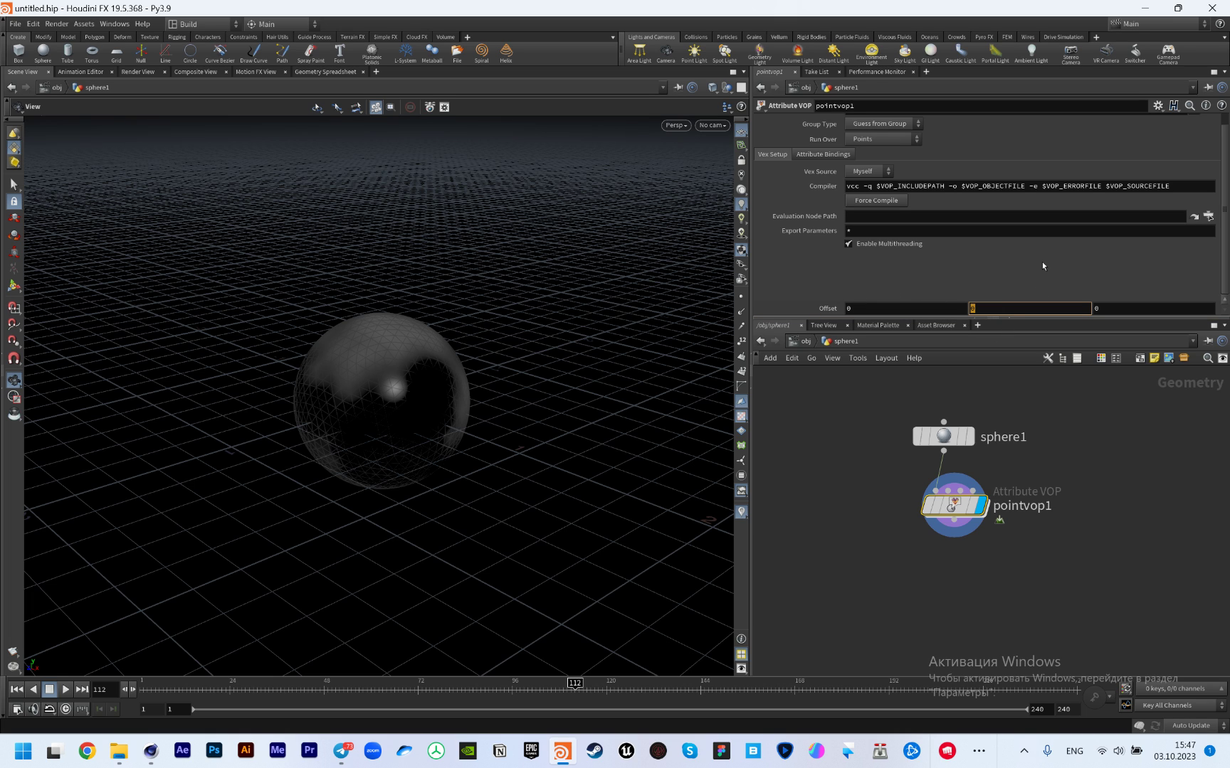
text($F*)
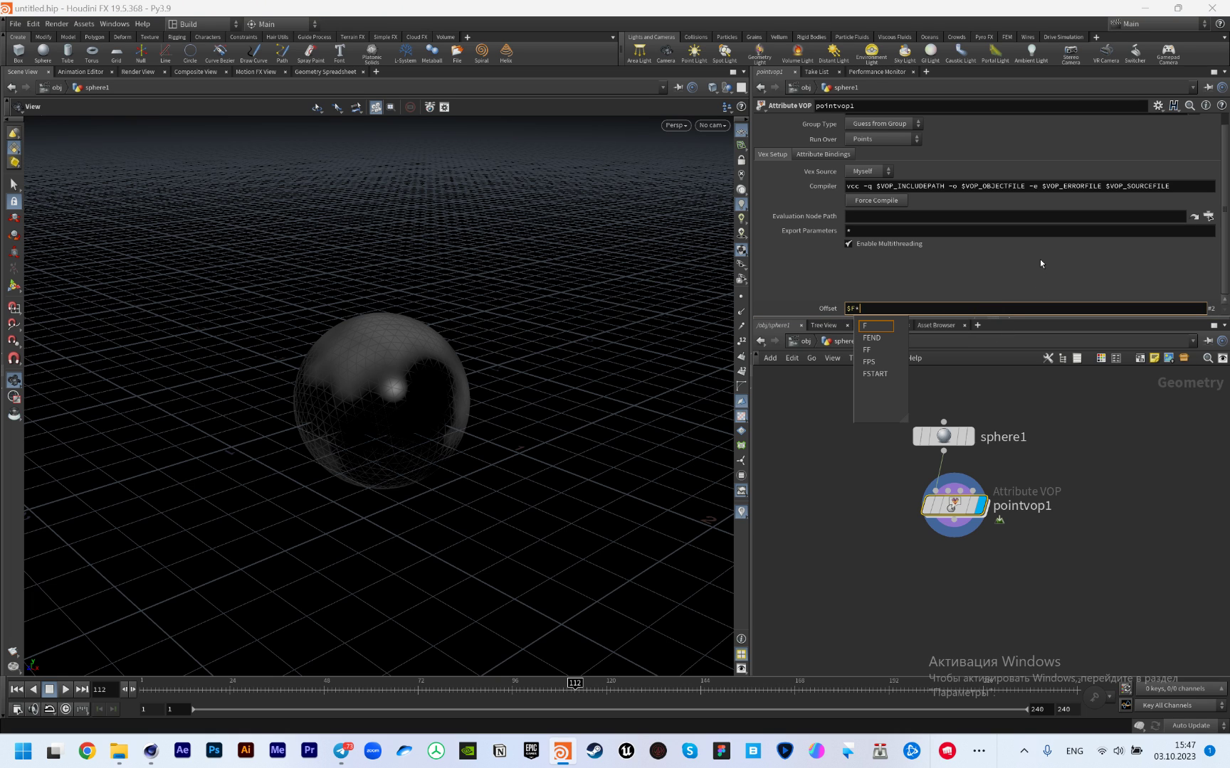
text(0.3)
key(Return)
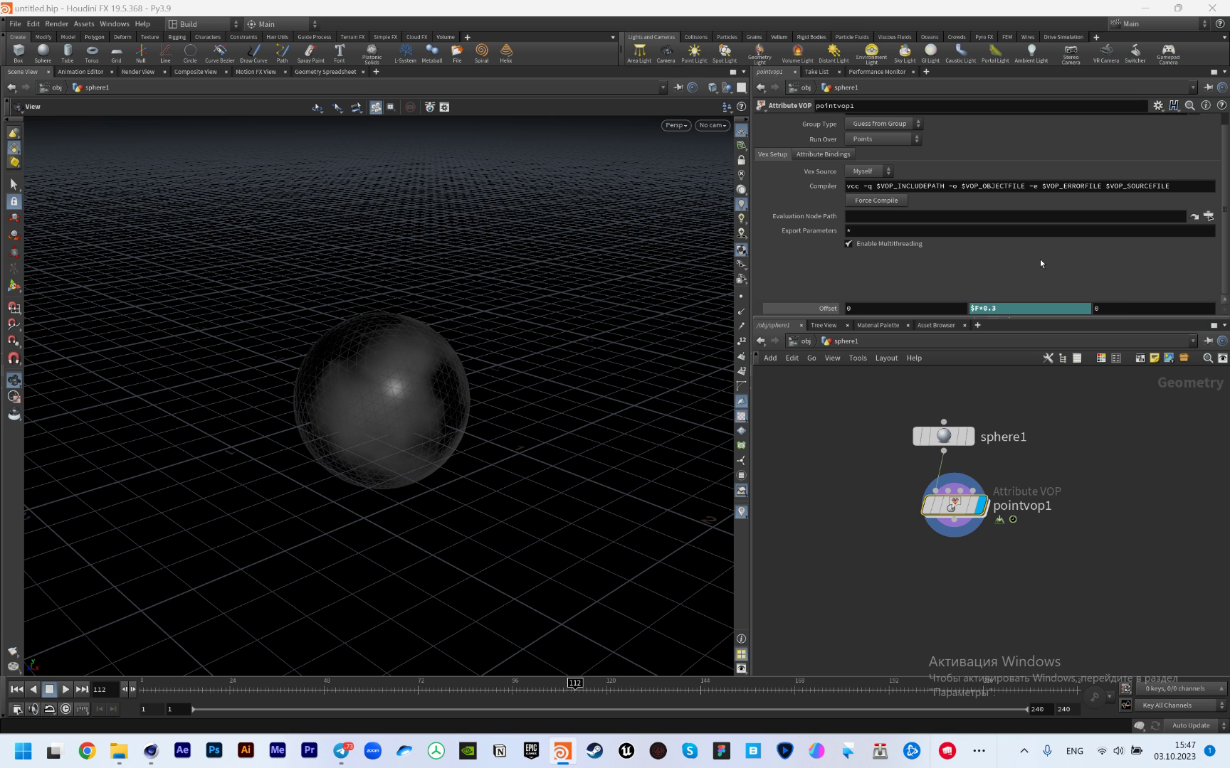
Change the Point VOP's second Offset component to $F*0.03 and check the animated noise, ending at frame 1
click(66, 690)
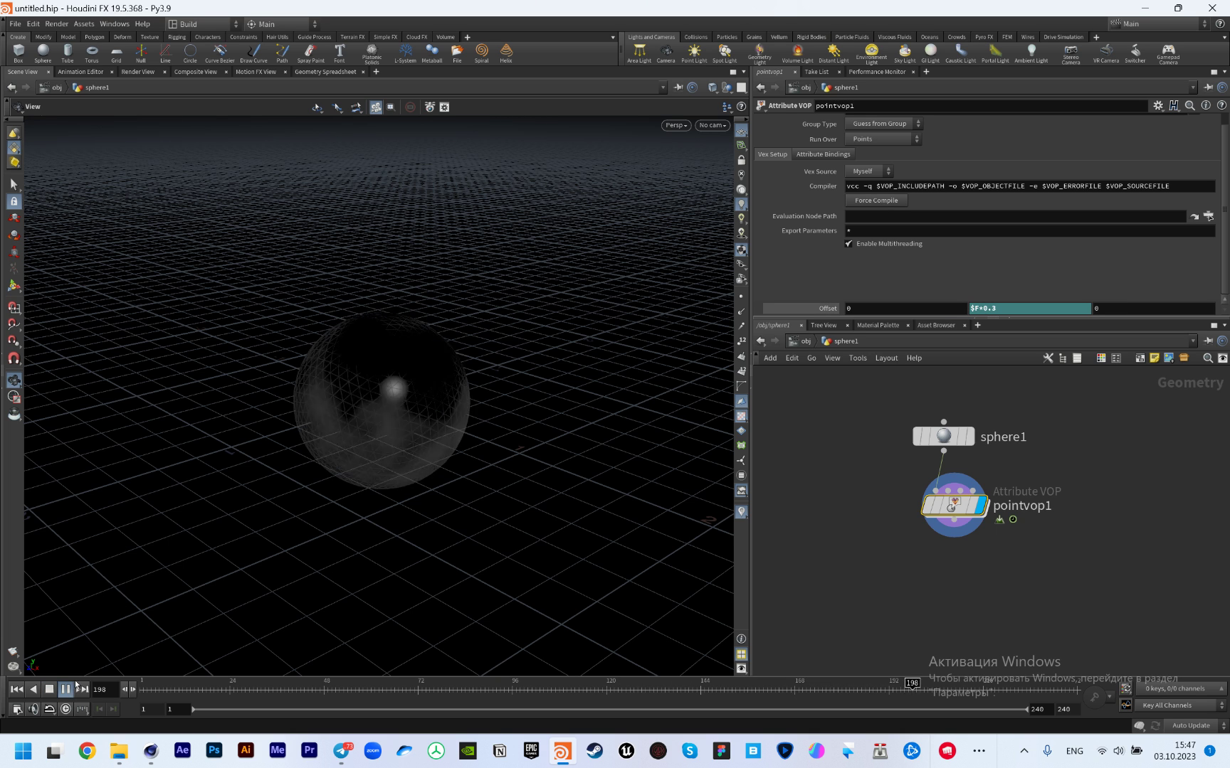
click(989, 307)
key(Up)
text(0)
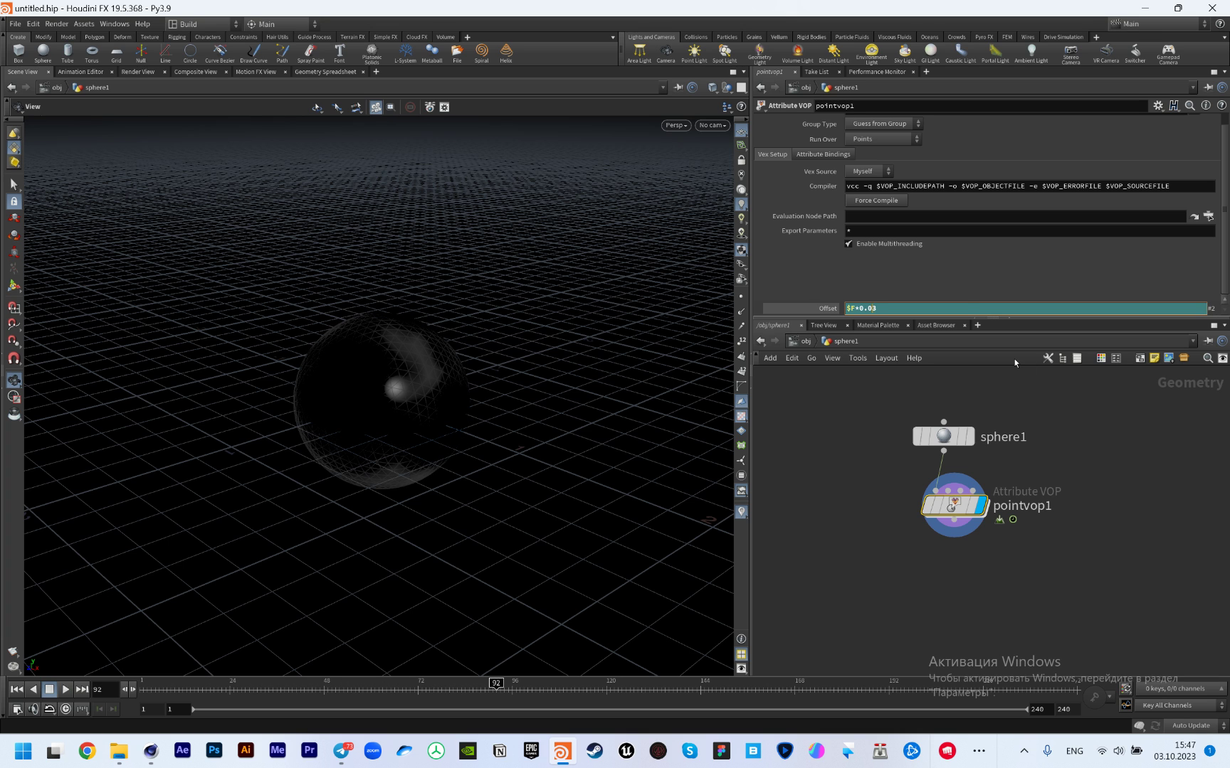
key(Return)
key(Up)
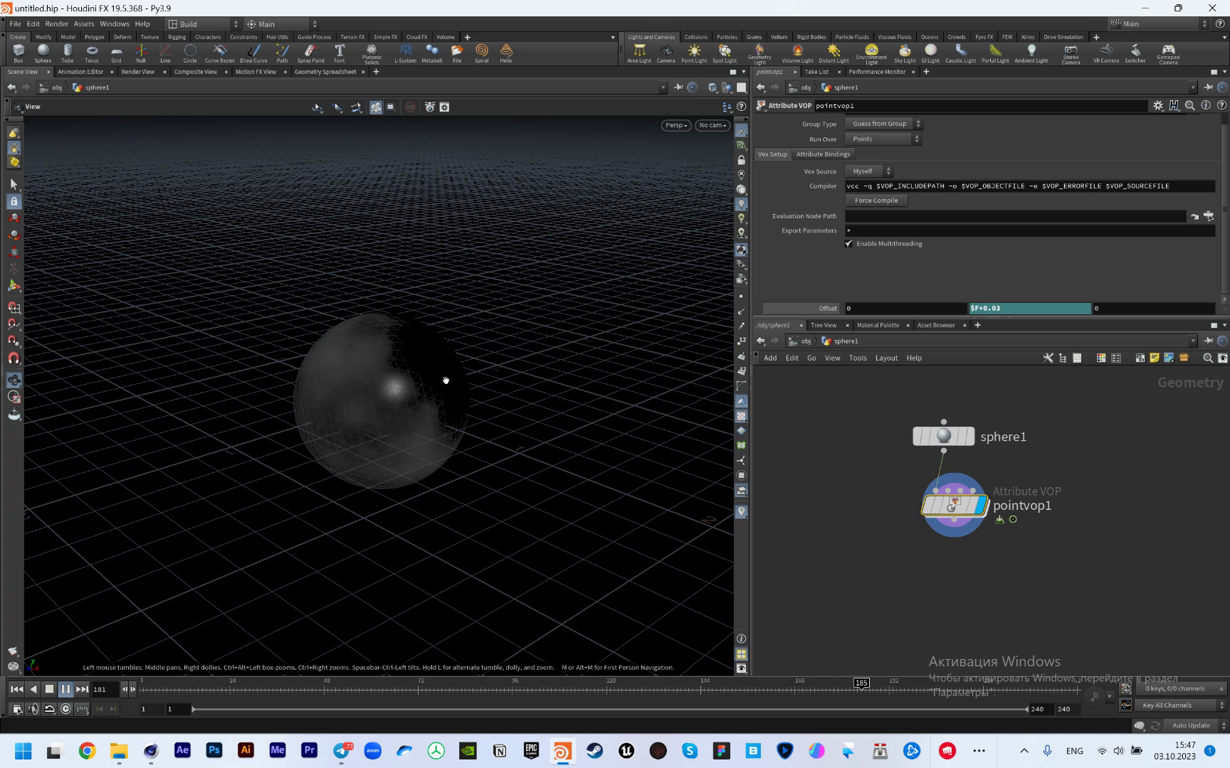
mouse_move(479, 683)
mouse_down()
mouse_move(270, 667)
mouse_move(147, 681)
mouse_move(351, 679)
mouse_move(142, 679)
mouse_up()
Inside the Point VOP, also connect the noise result to the output's v input, and return to the geometry network
double_click(949, 507)
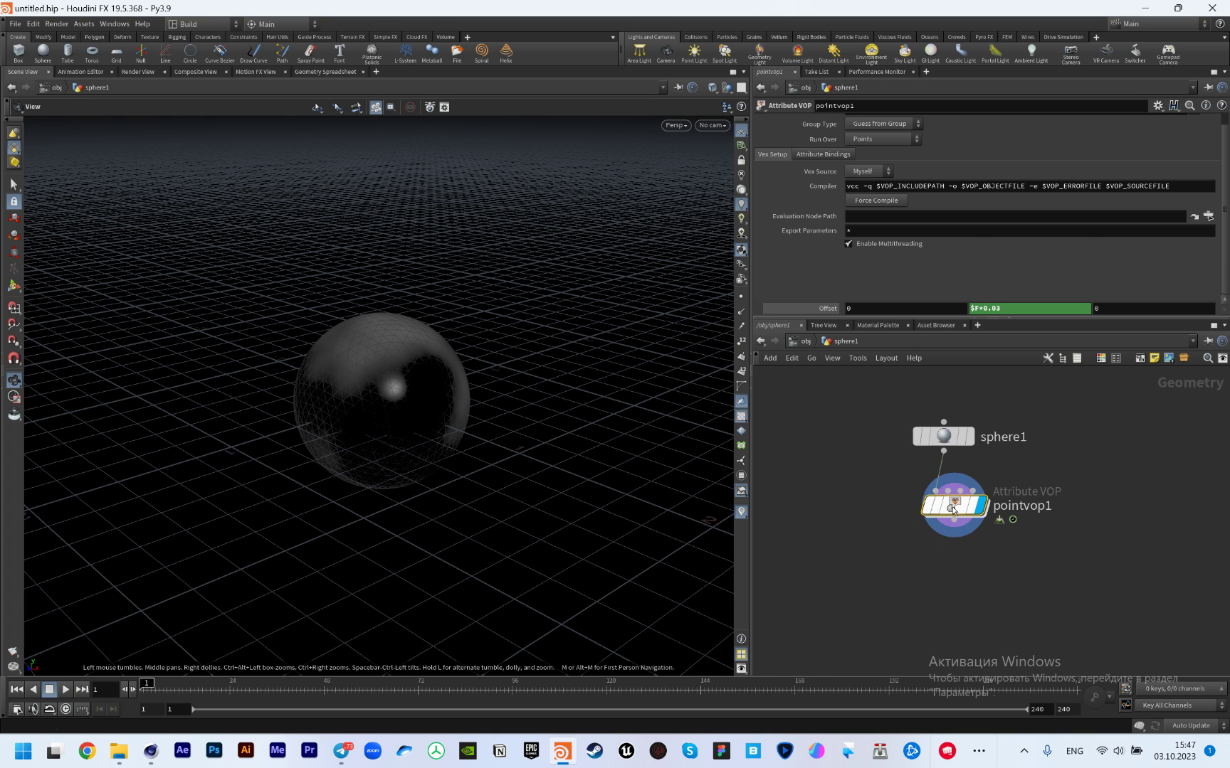
drag(987, 492, 1076, 489)
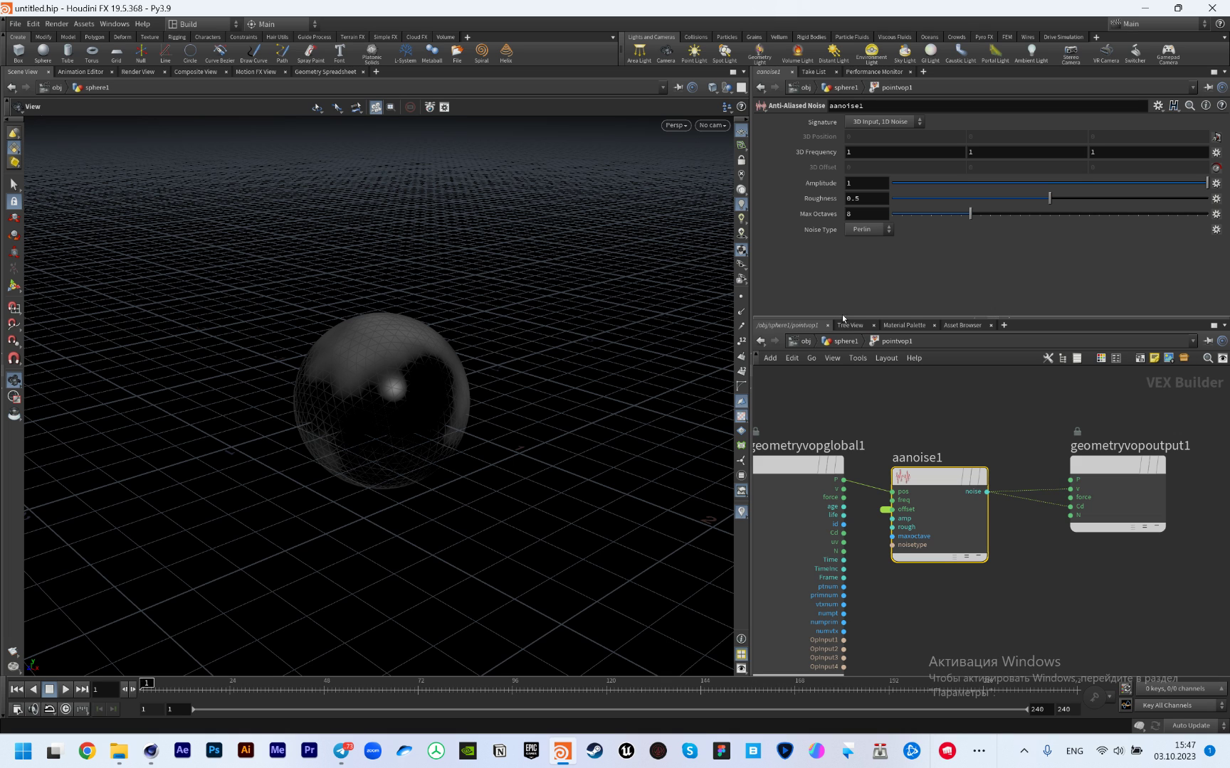
click(844, 343)
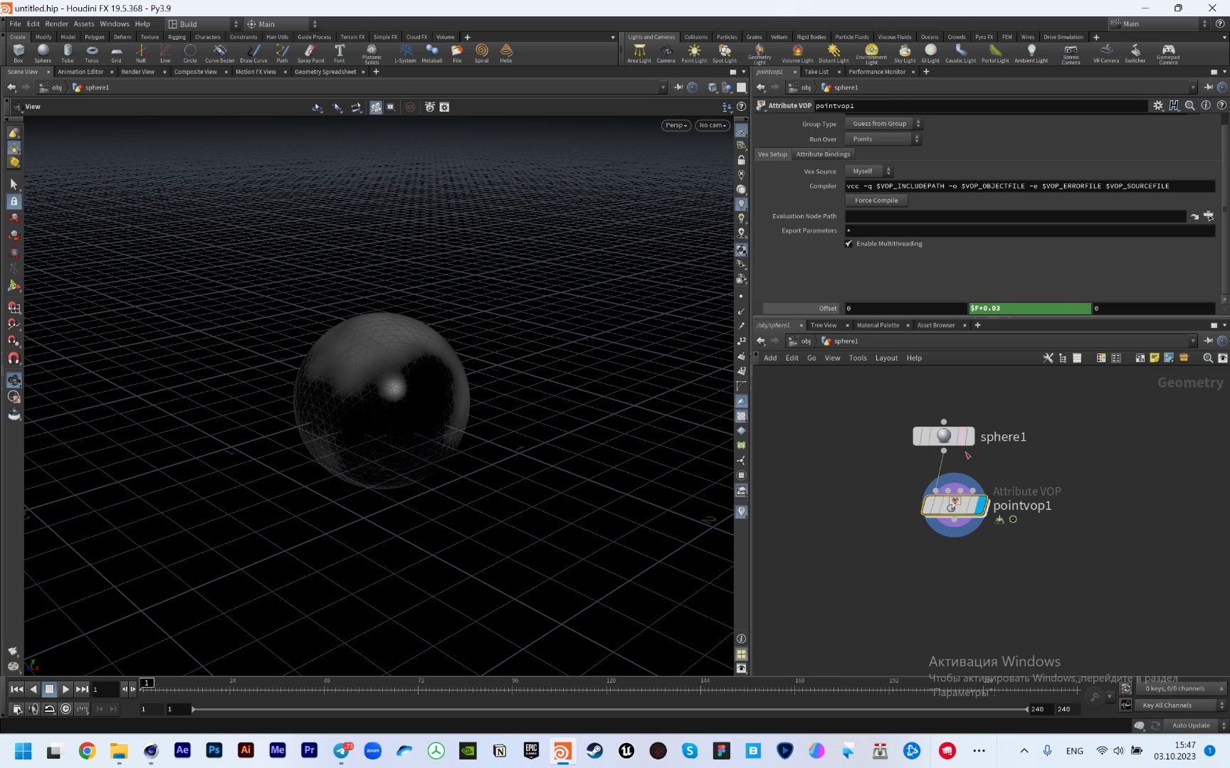
Add a displayed POP Network below the Point VOP and open its inner network
key(Tab)
text(popnet)
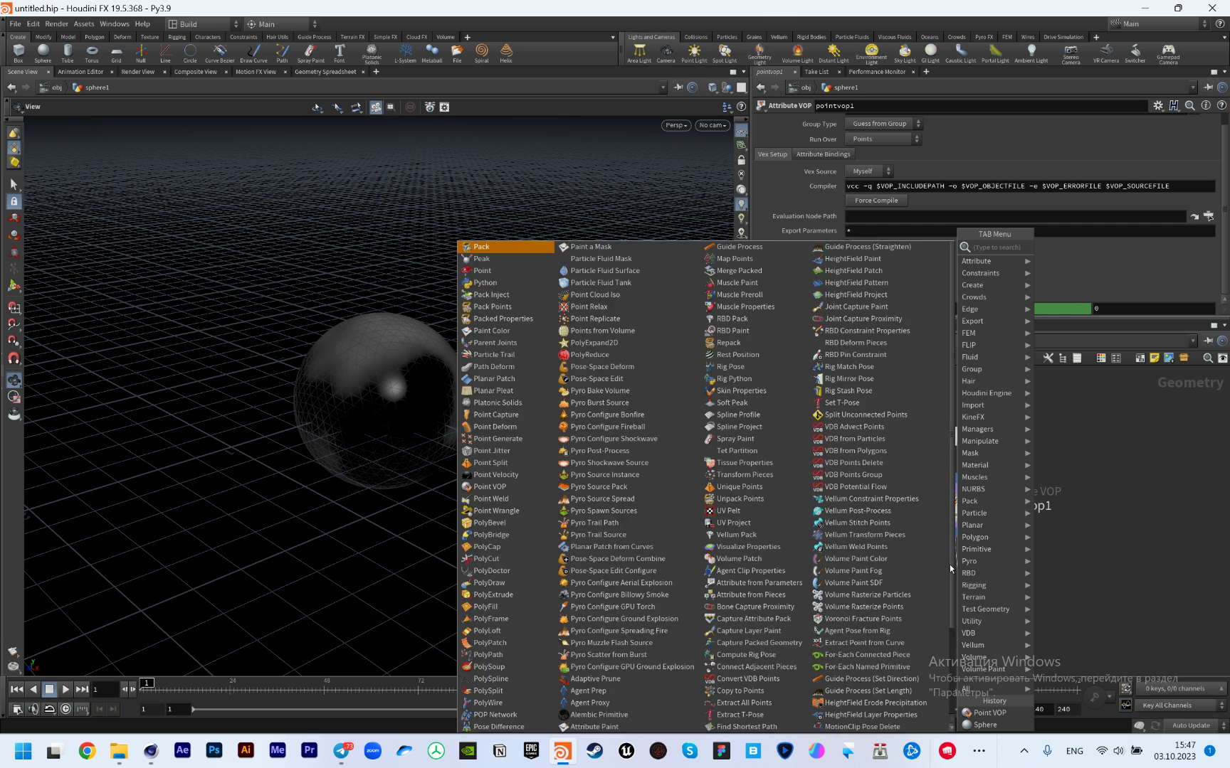
key(Return)
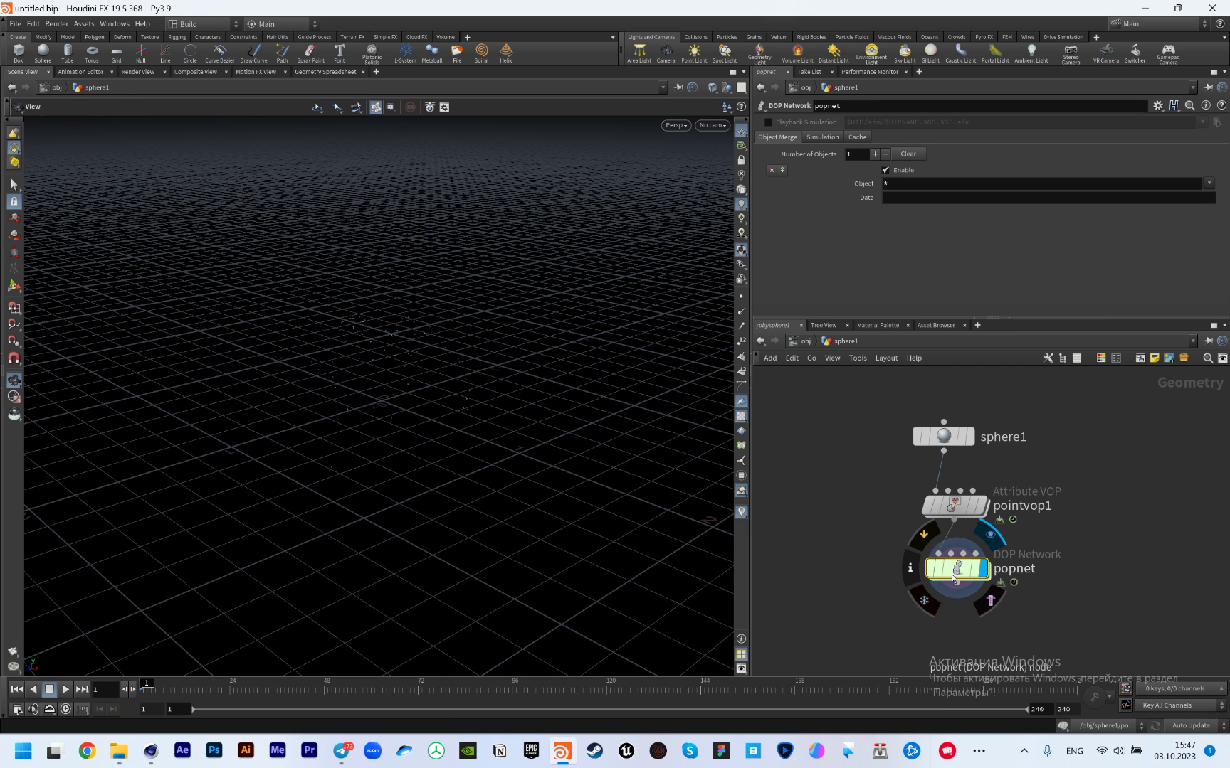
double_click(954, 572)
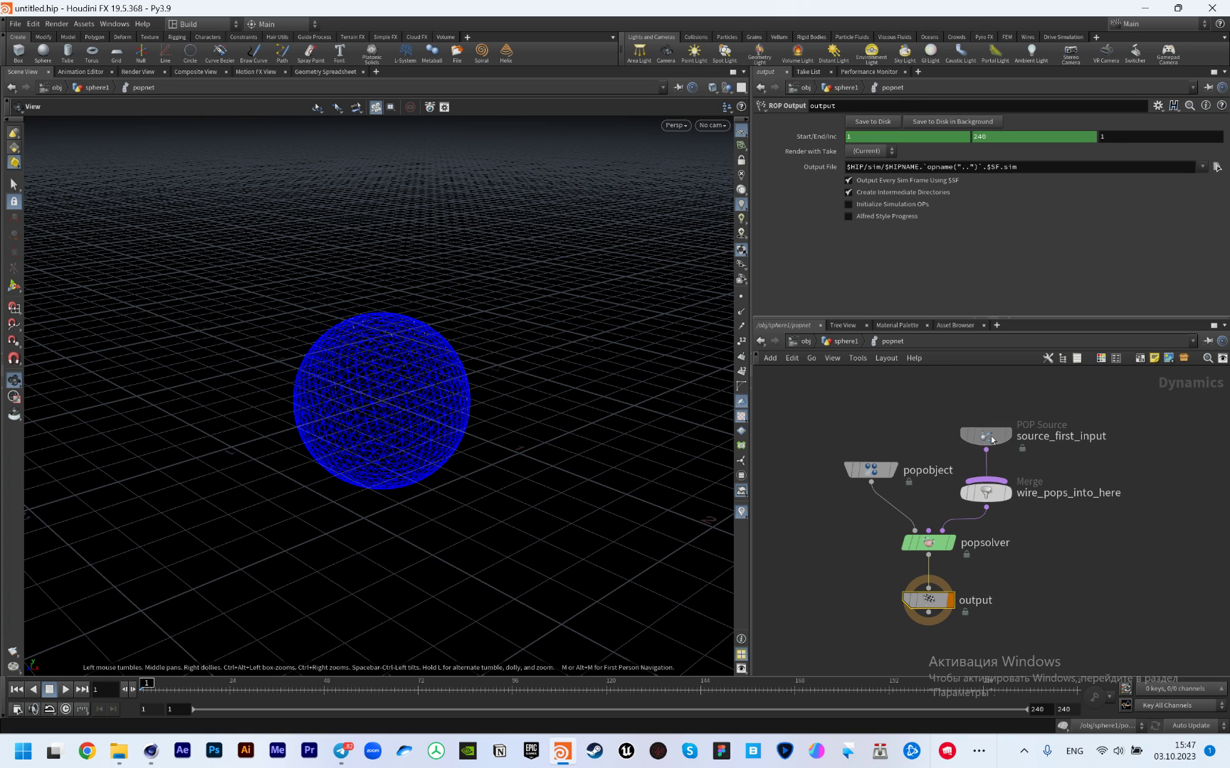
Set the POP Source's Emission Attribute to Cd and move the node higher above the merge node
click(985, 435)
click(875, 243)
text(Cd)
key(Return)
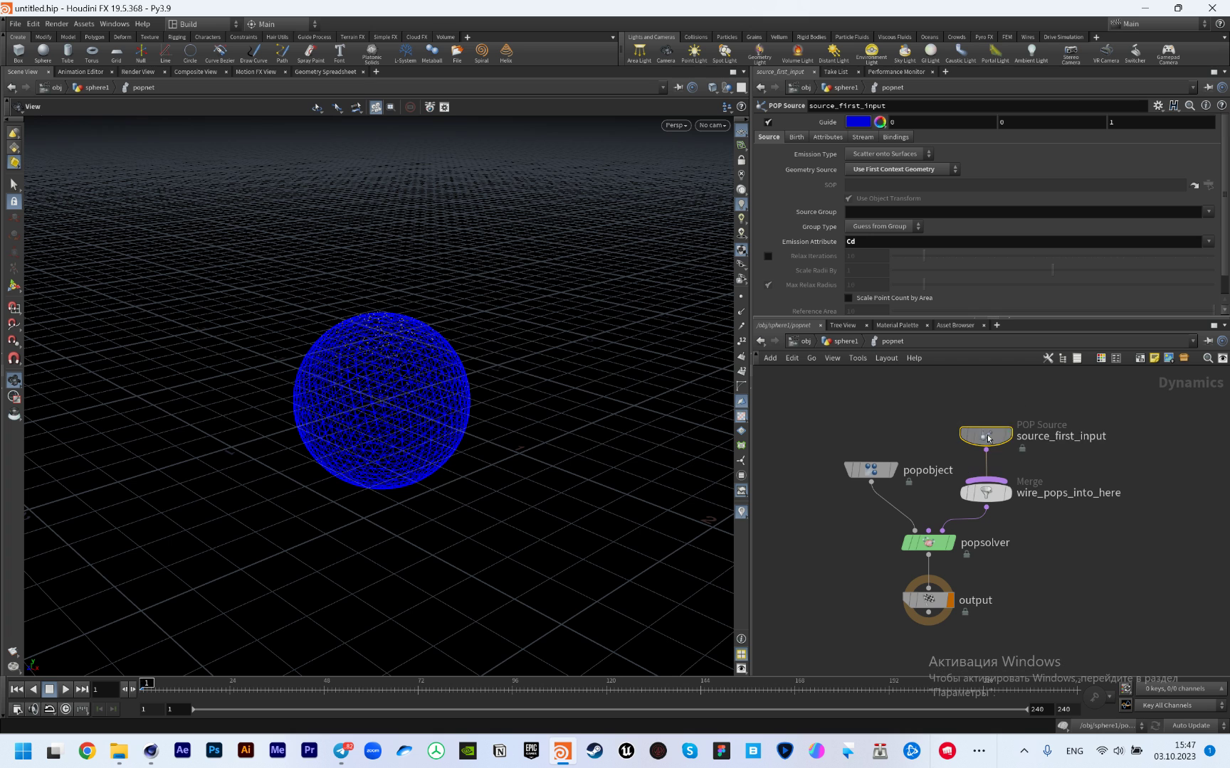
drag(987, 438, 987, 394)
middle_drag(1094, 451, 1090, 481)
key(Tab)
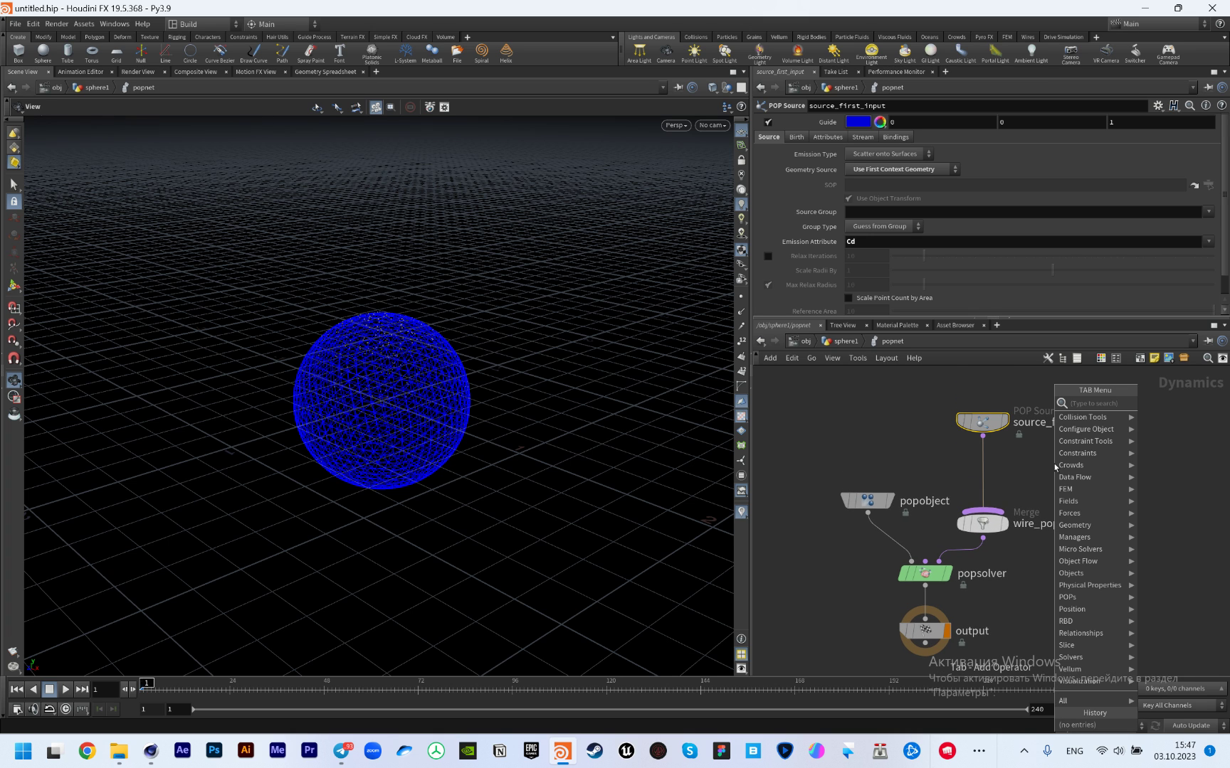
text(pop)
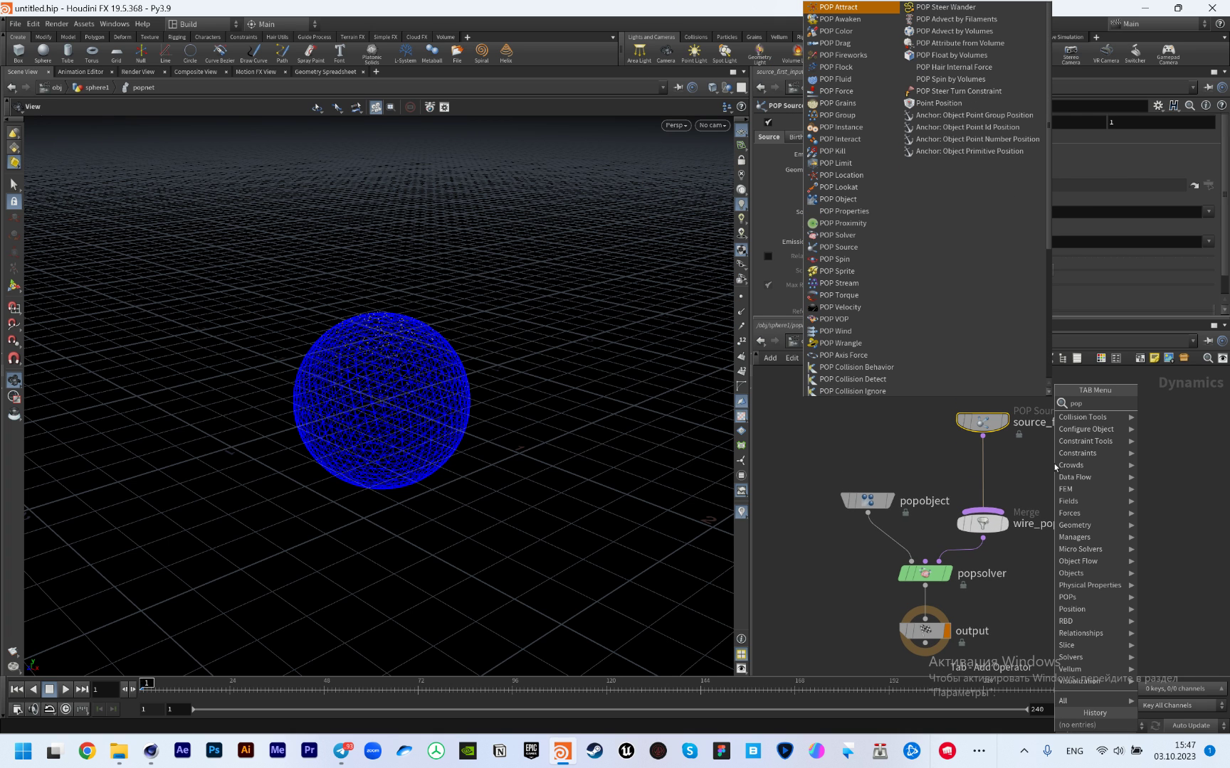
key(Escape)
Turn off the POP Source's guide display and play the particle simulation, ending back at frame 1
click(66, 690)
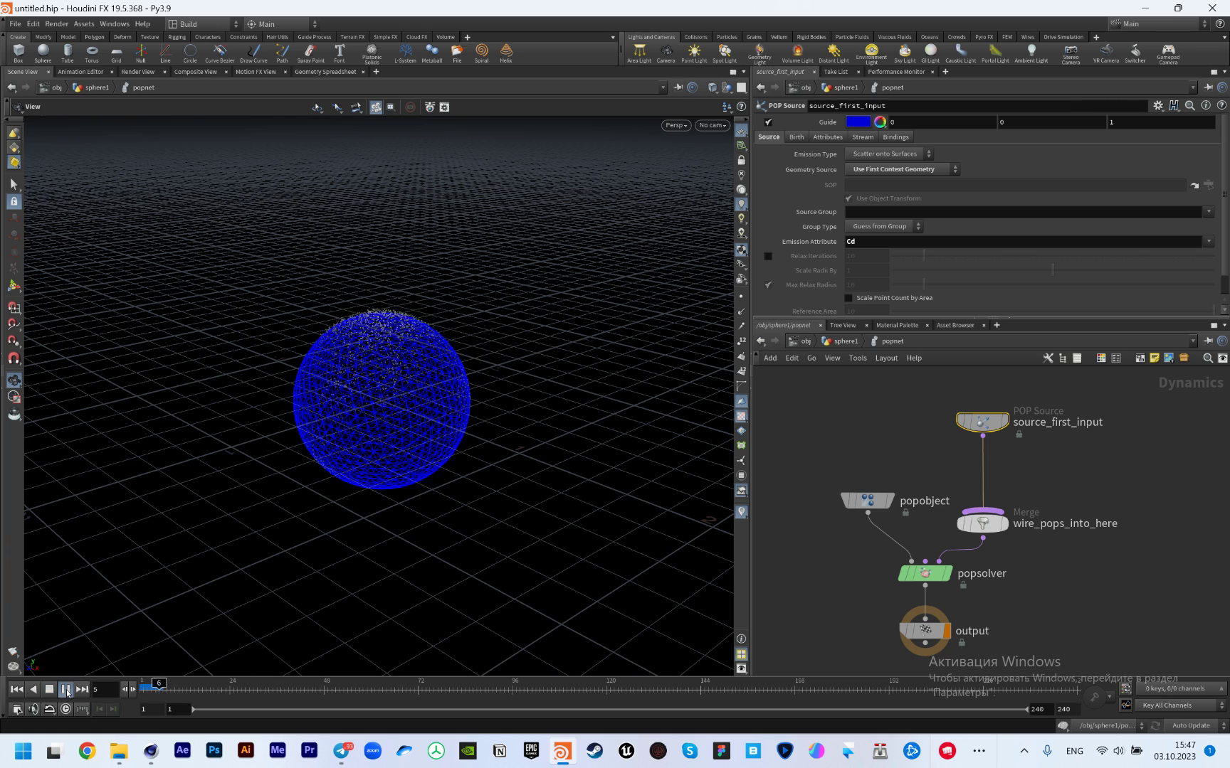
click(767, 122)
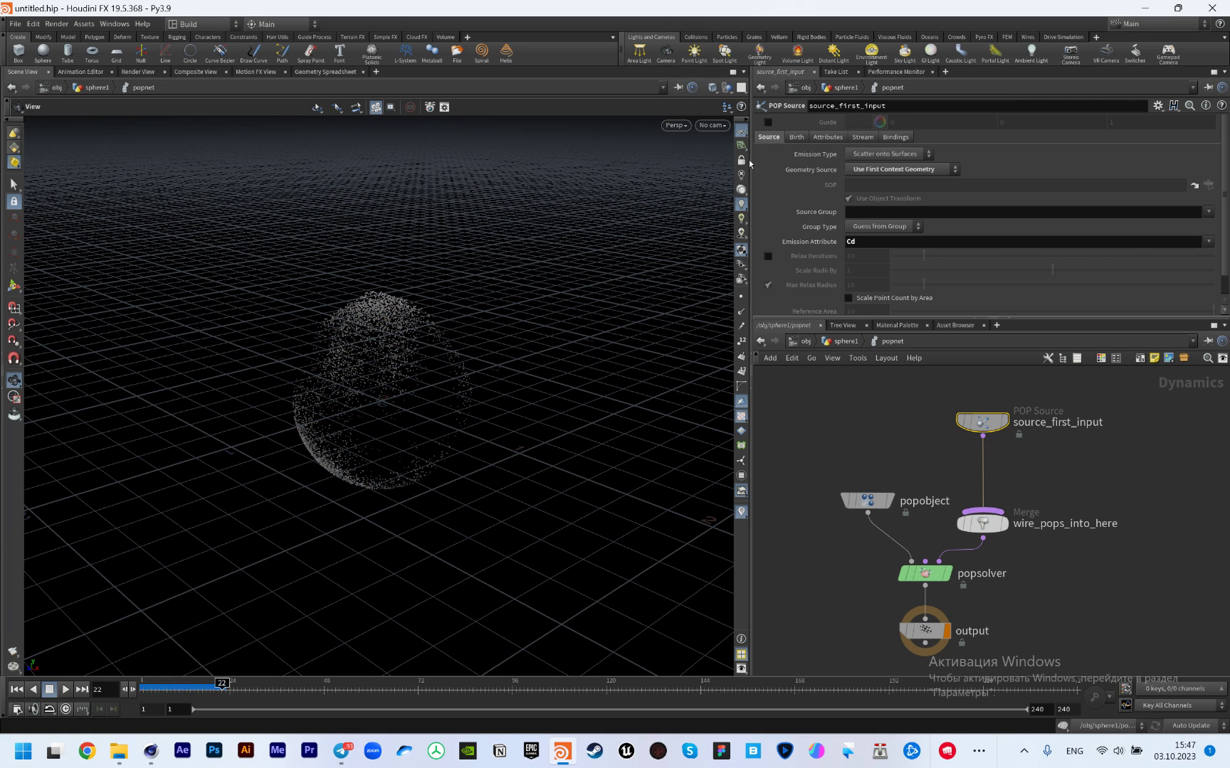
click(145, 688)
click(66, 690)
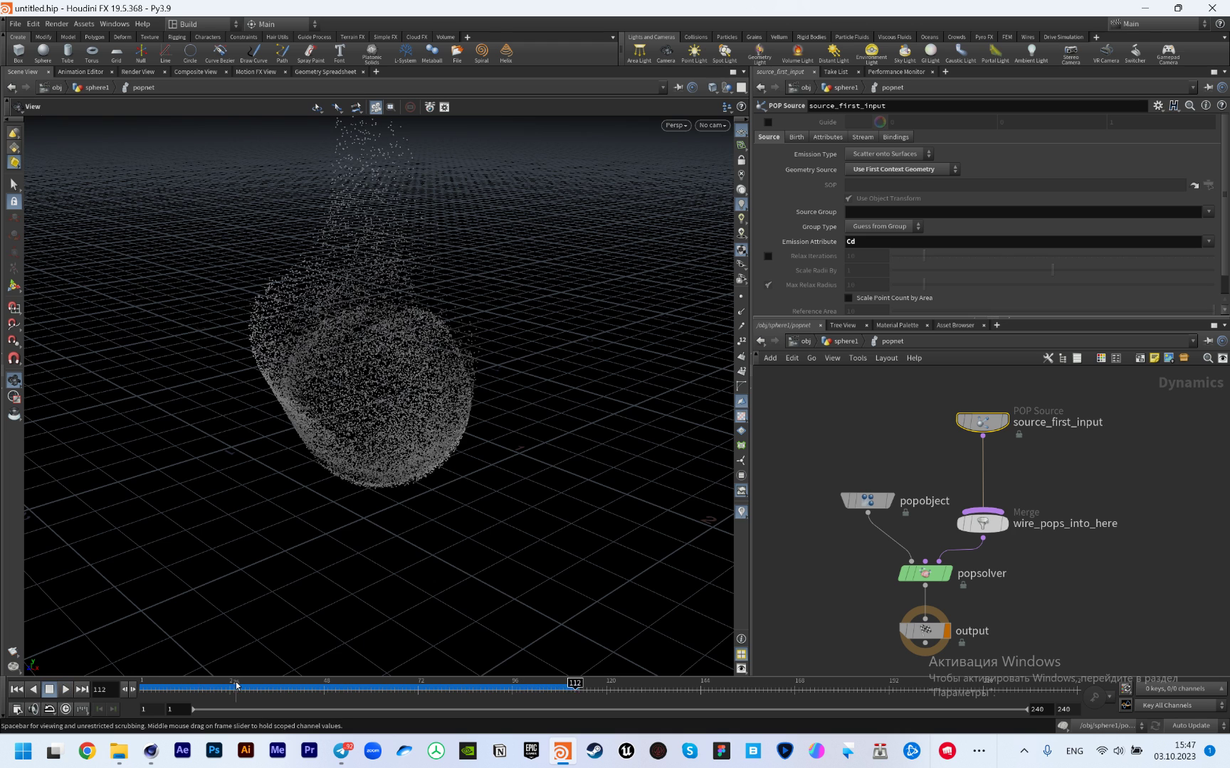
drag(236, 686, 142, 687)
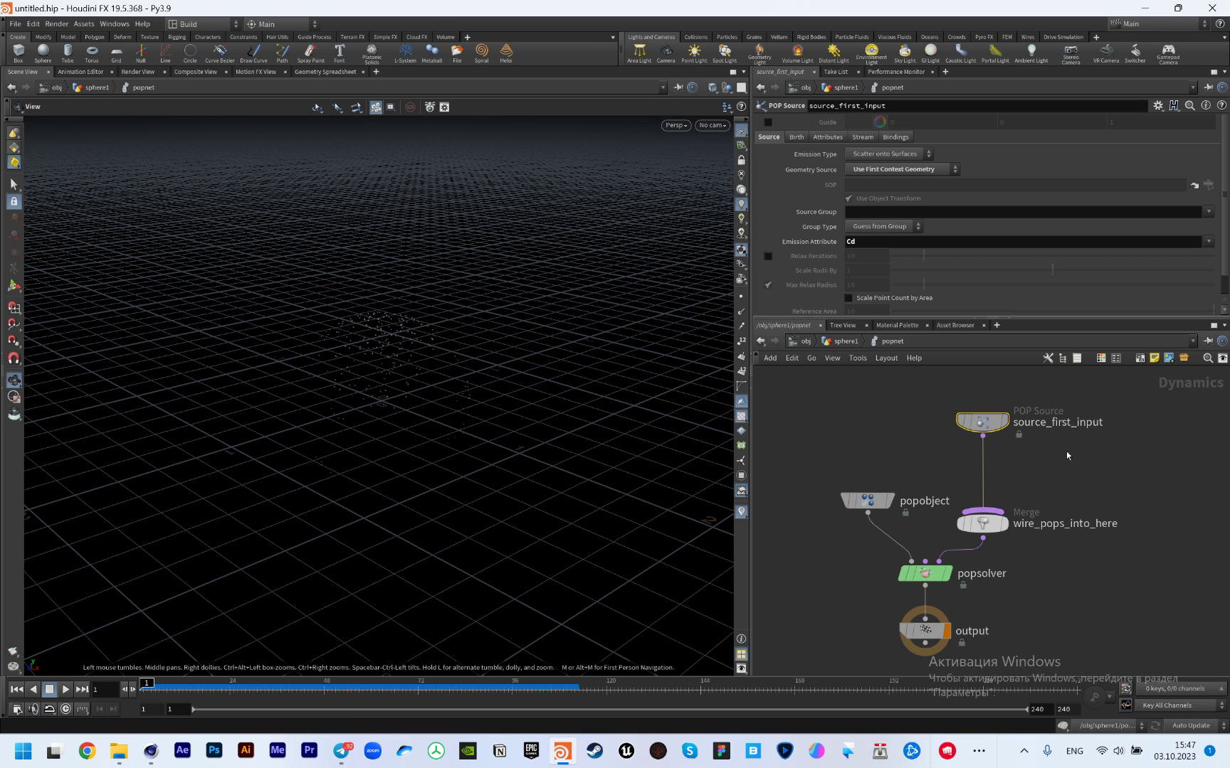
Insert a POP Wind node between the POP Source and the wire_pops_into_here merge
key(Tab)
text(pop)
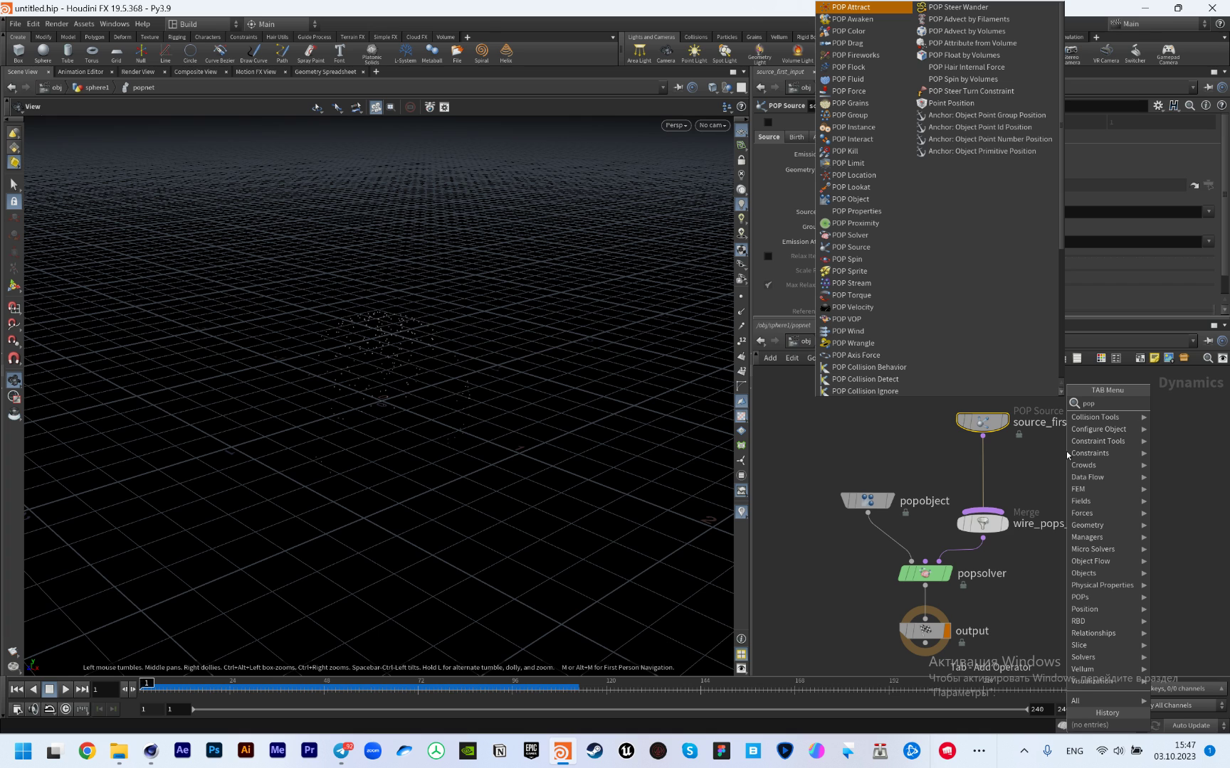
text(w)
key(Return)
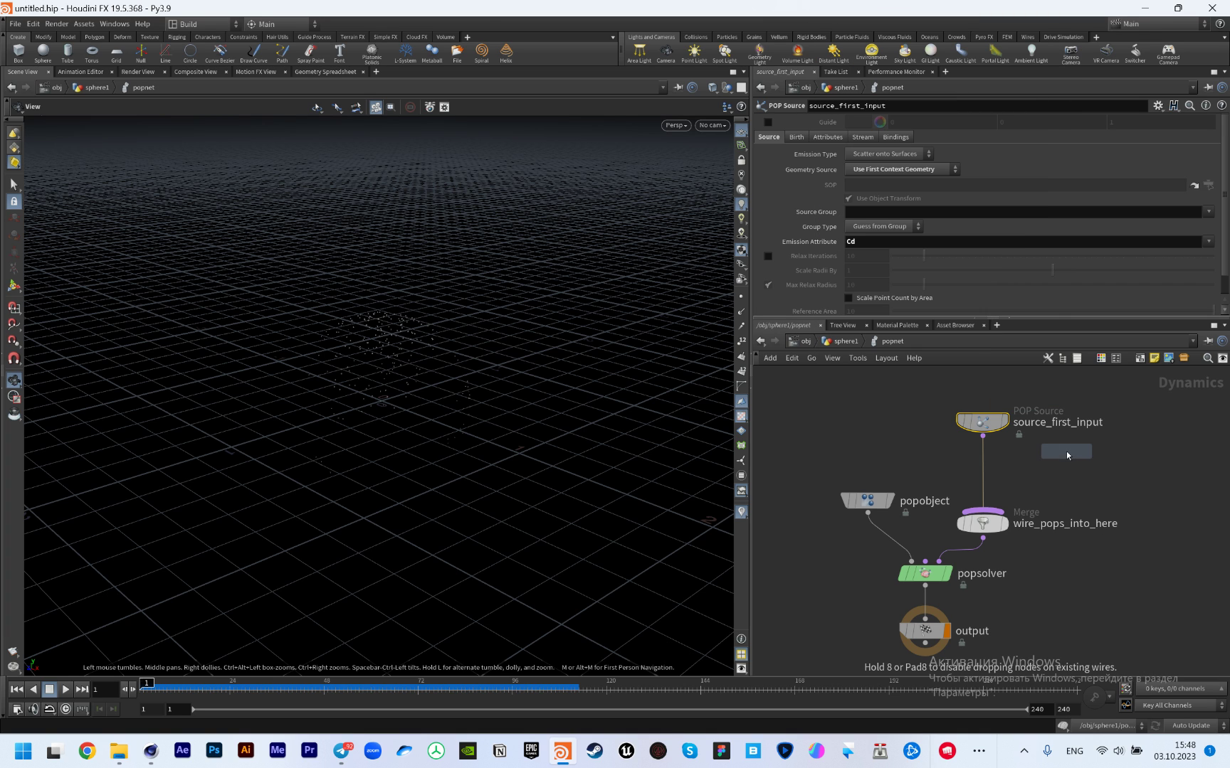
click(986, 466)
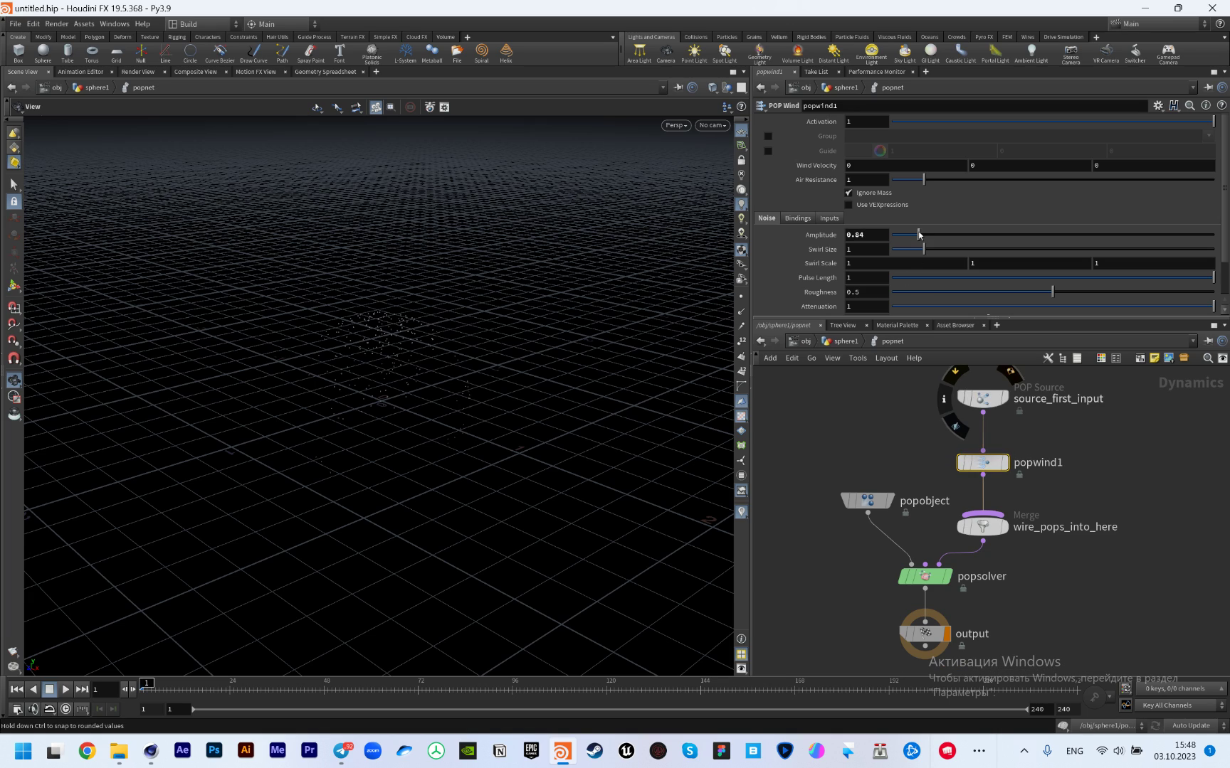
Set the POP Wind's noise Amplitude to about 0.67 while reviewing the simulation
drag(918, 235, 924, 234)
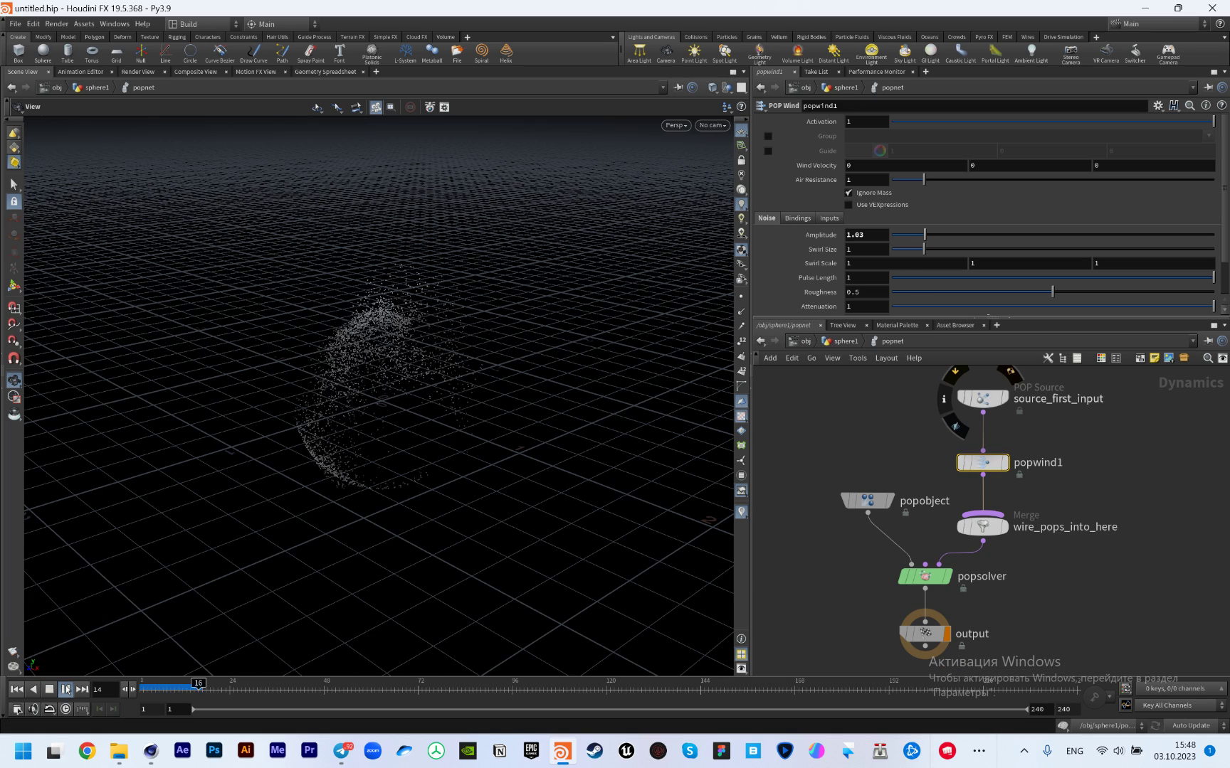
drag(924, 234, 910, 237)
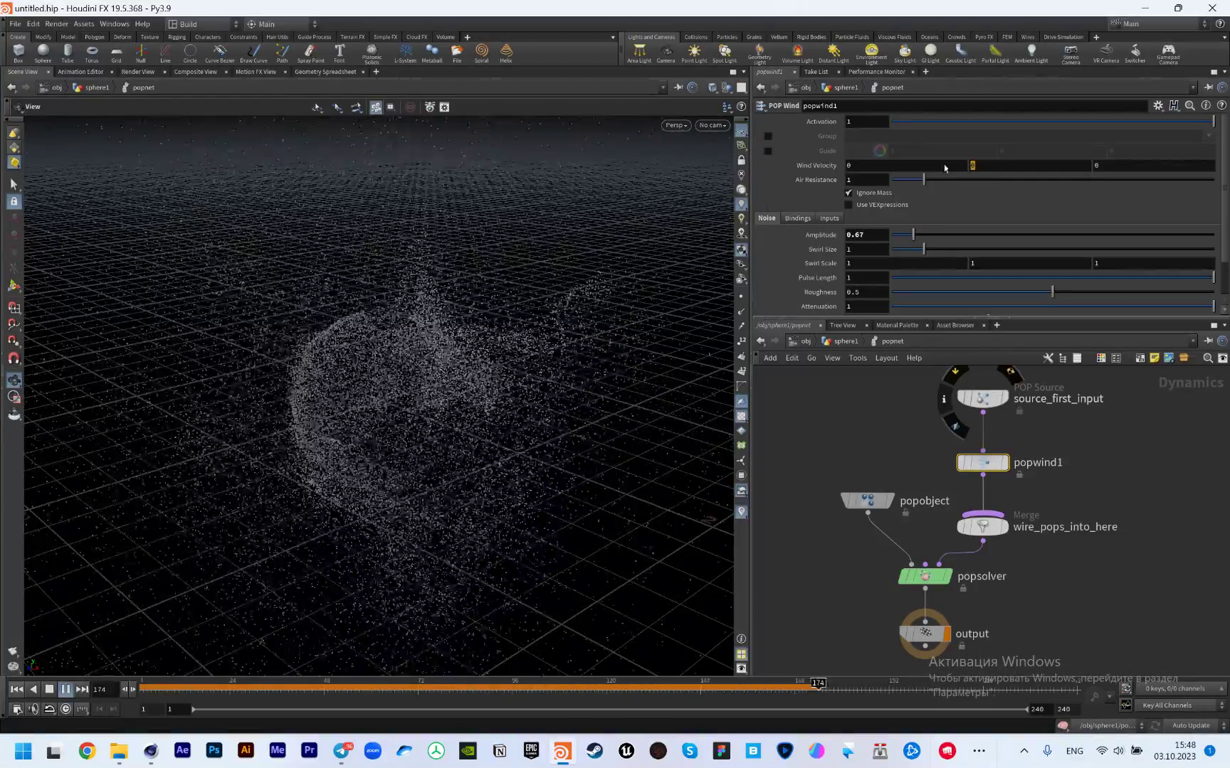
Set the POP Wind's Y wind velocity to 1, lower it to 0.3 while previewing the particles, and return to frame 1
text(1)
key(Return)
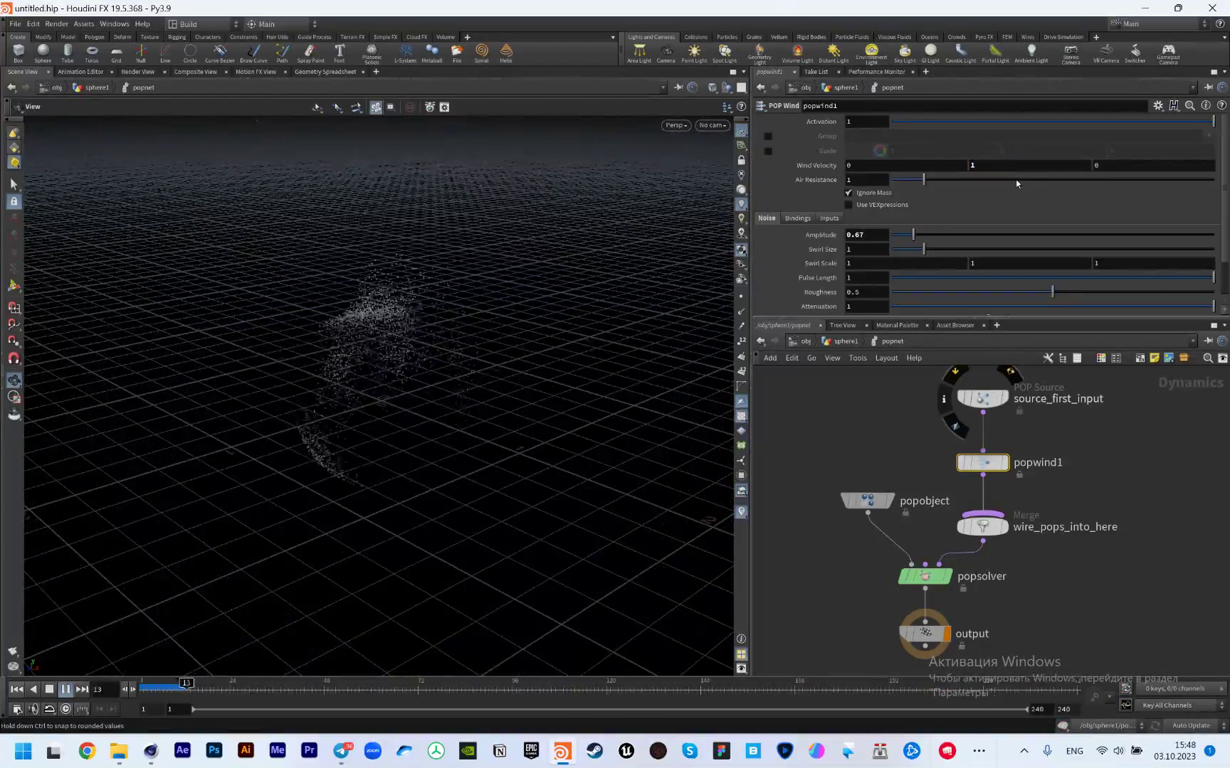
drag(1015, 163, 898, 163)
text(0.3)
key(Return)
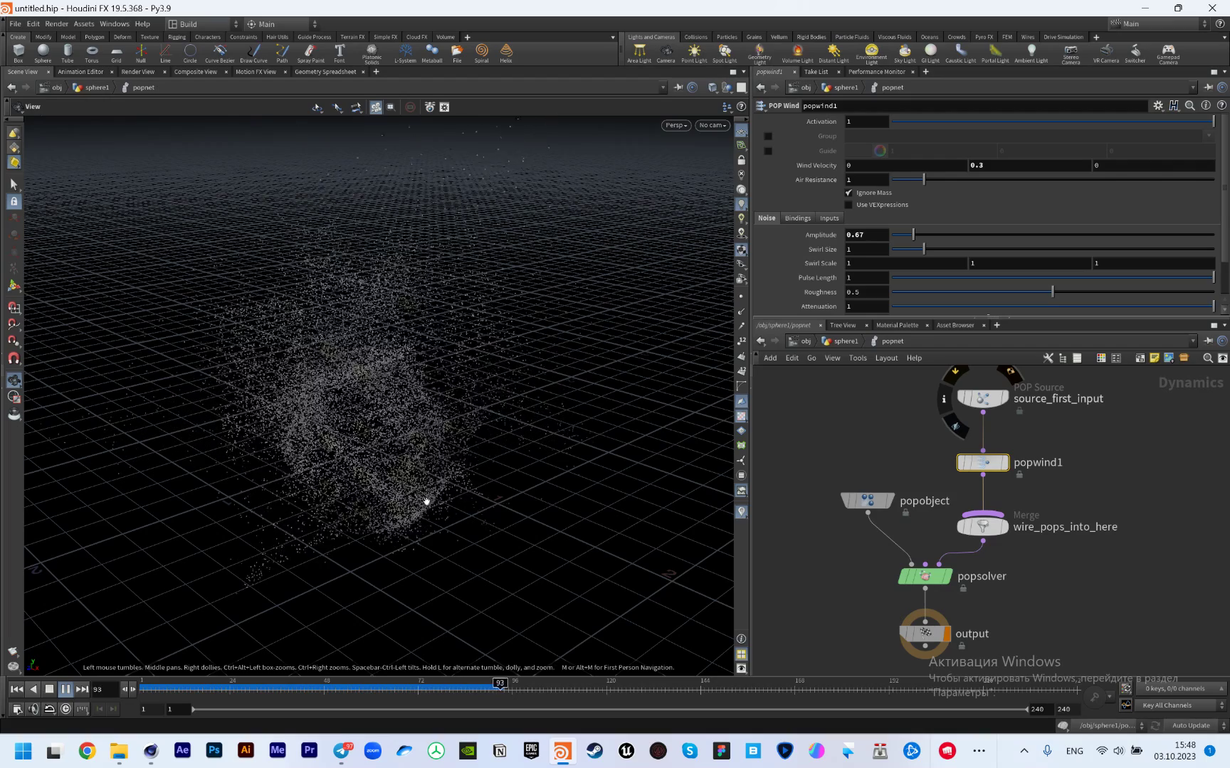
drag(489, 685, 205, 683)
drag(371, 687, 142, 687)
Insert a POP Axis Force node between popwind1 and the wire_pops_into_here merge
middle_drag(1063, 426, 1062, 435)
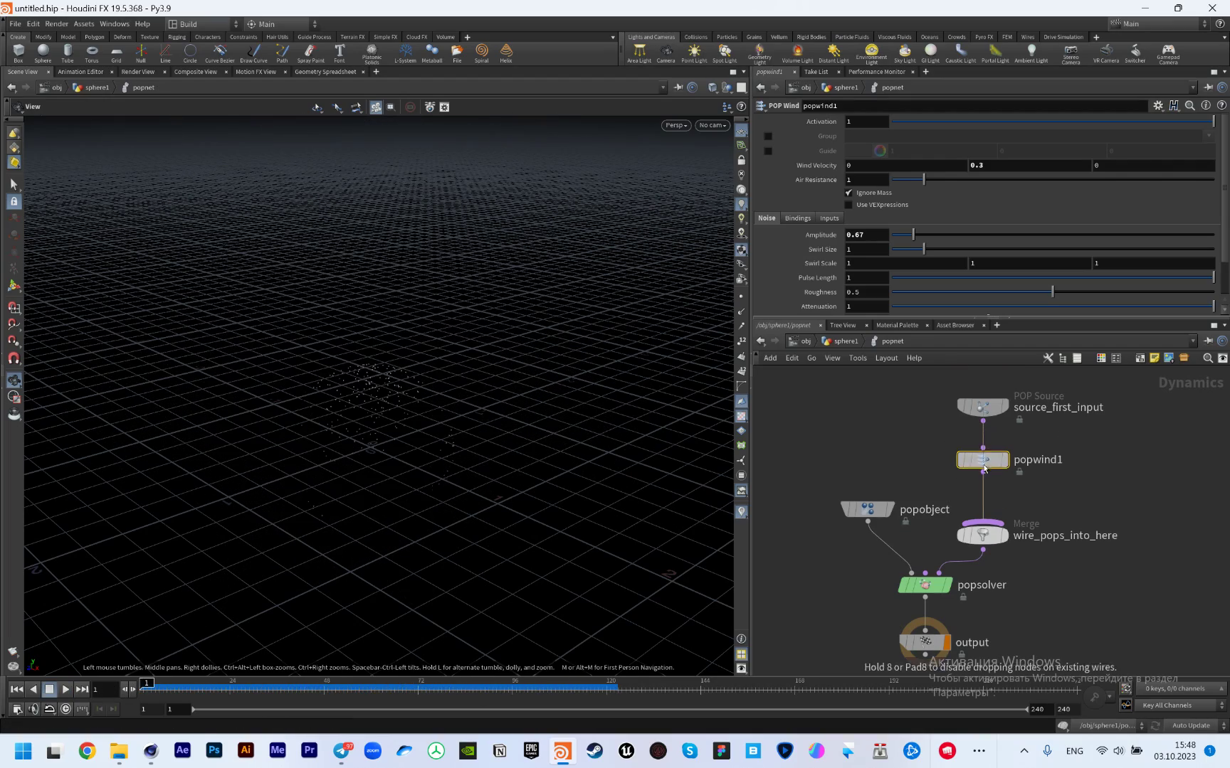
key(Tab)
text(po)
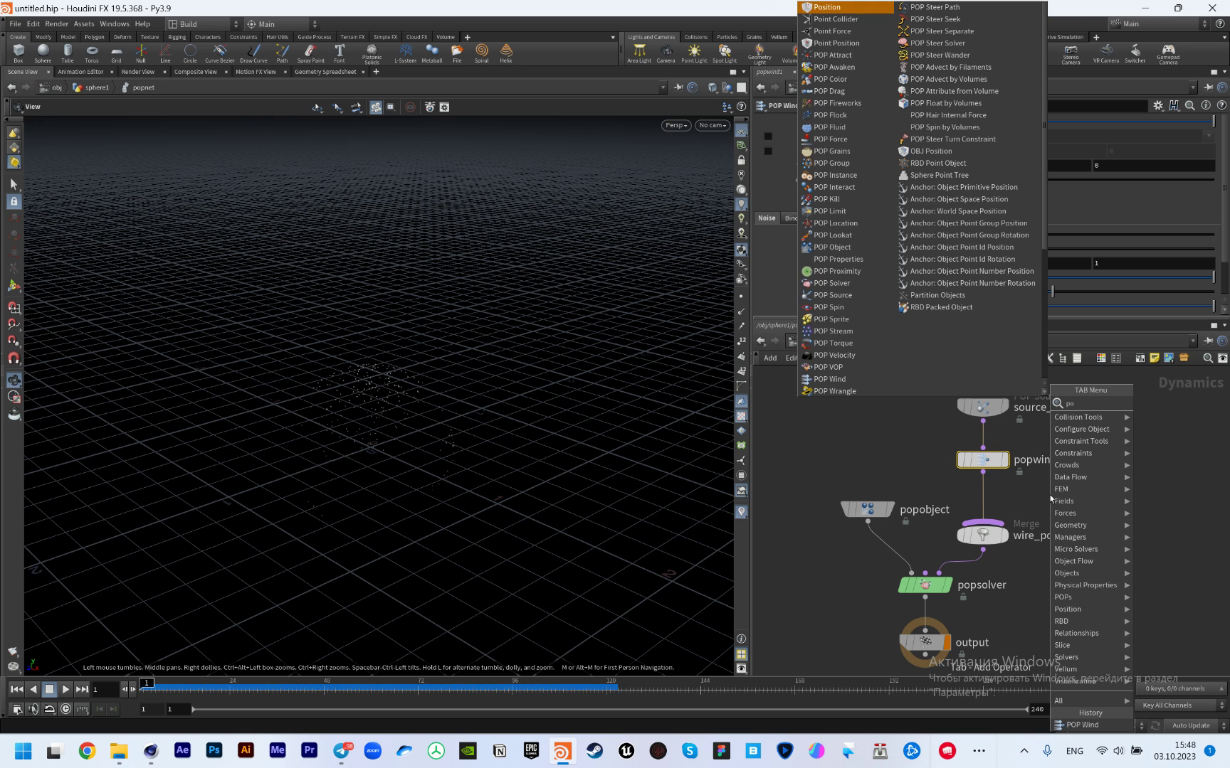
text(paxi)
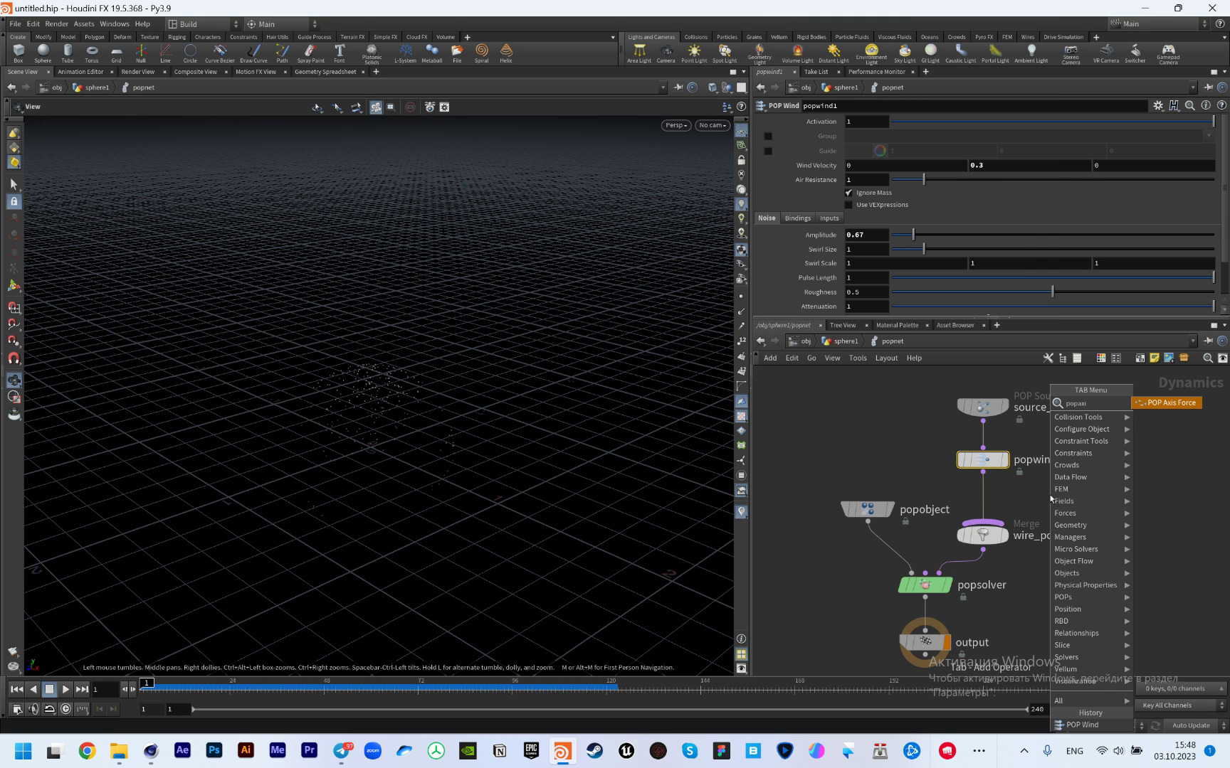
key(Return)
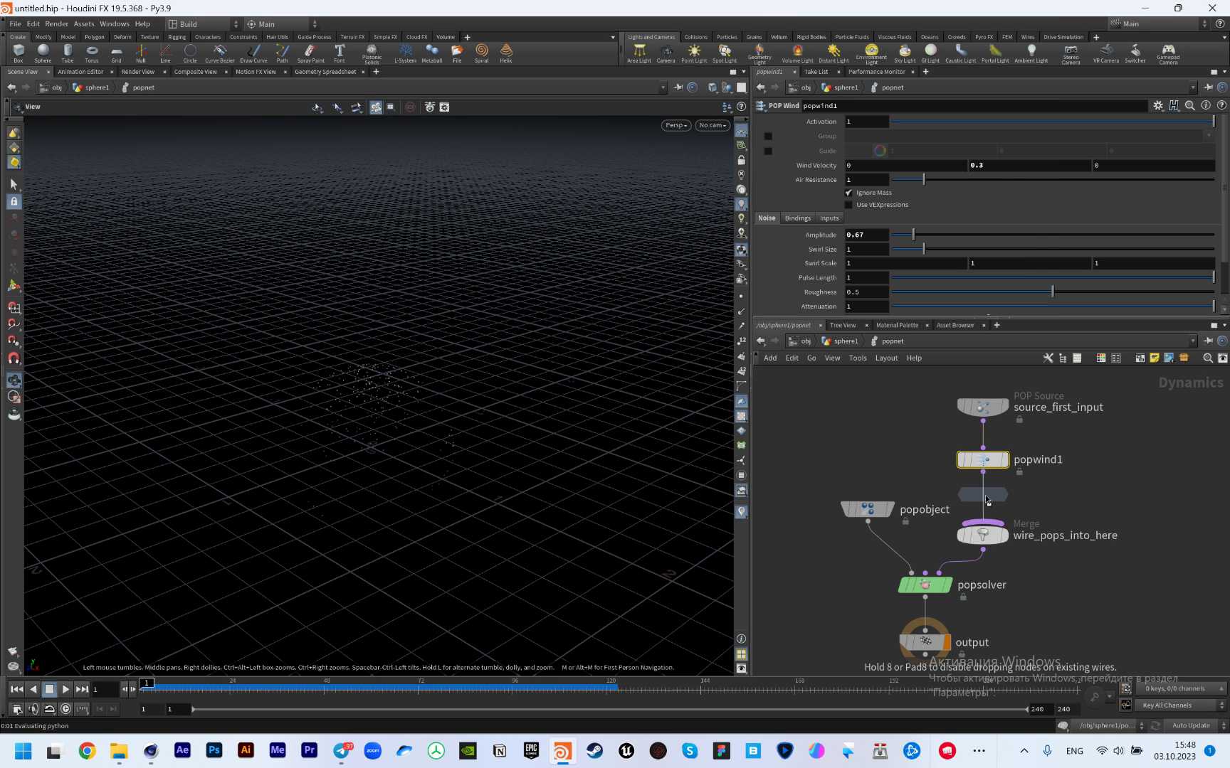
click(986, 499)
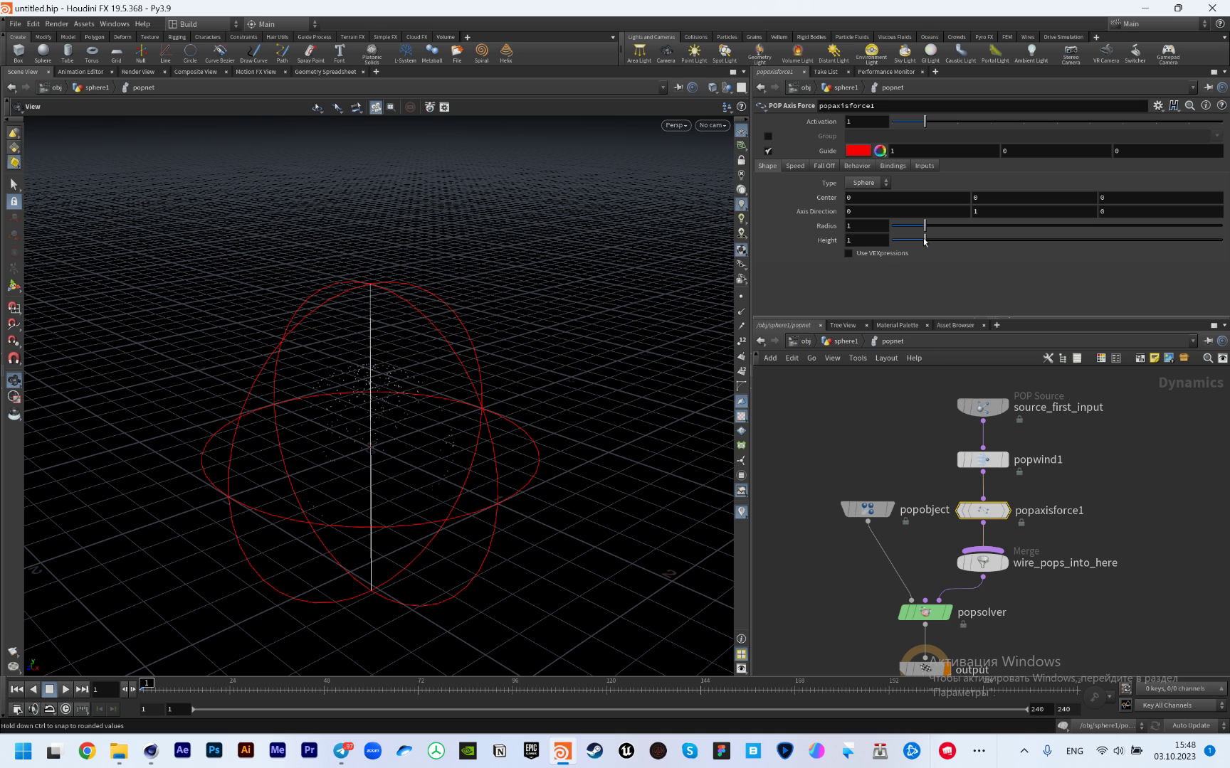
Set the POP Axis Force's Height to 10, Orbit Speed to 2.11, Lift Speed to 0.9 and Suction Speed to about 3.45
drag(924, 240, 1185, 248)
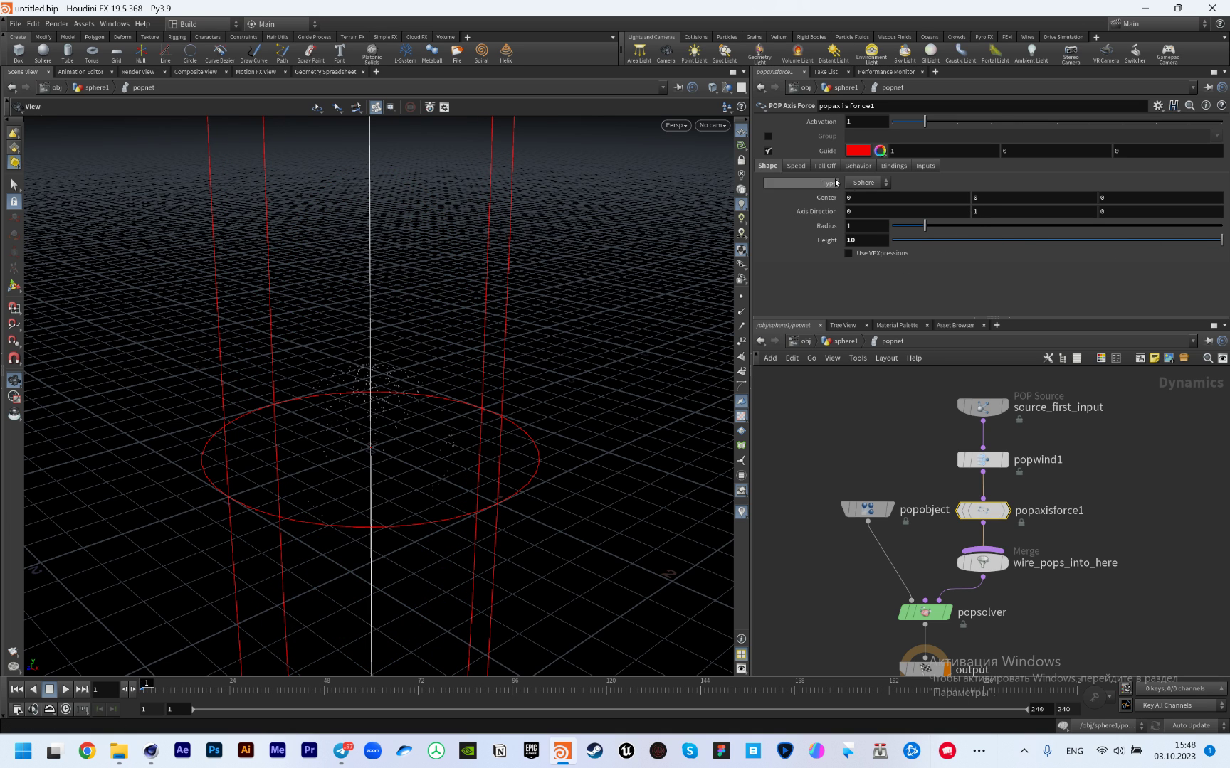
click(794, 166)
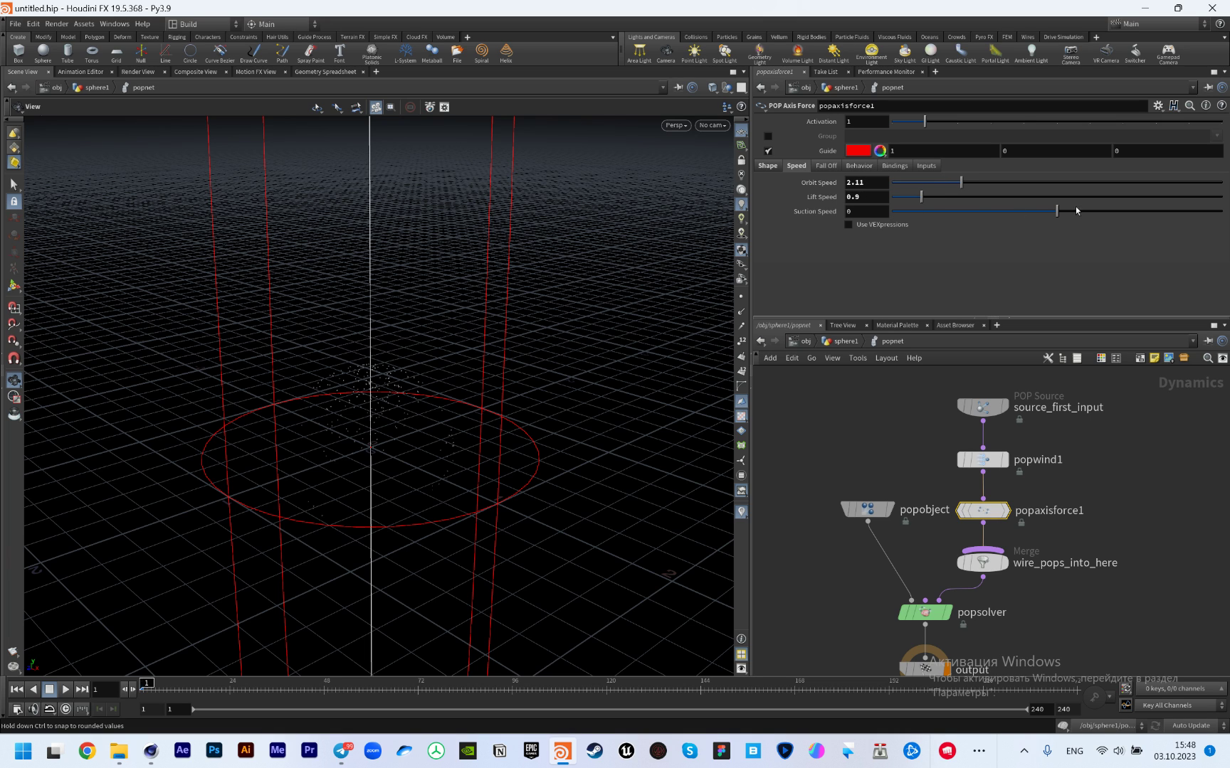
drag(1097, 211, 1097, 211)
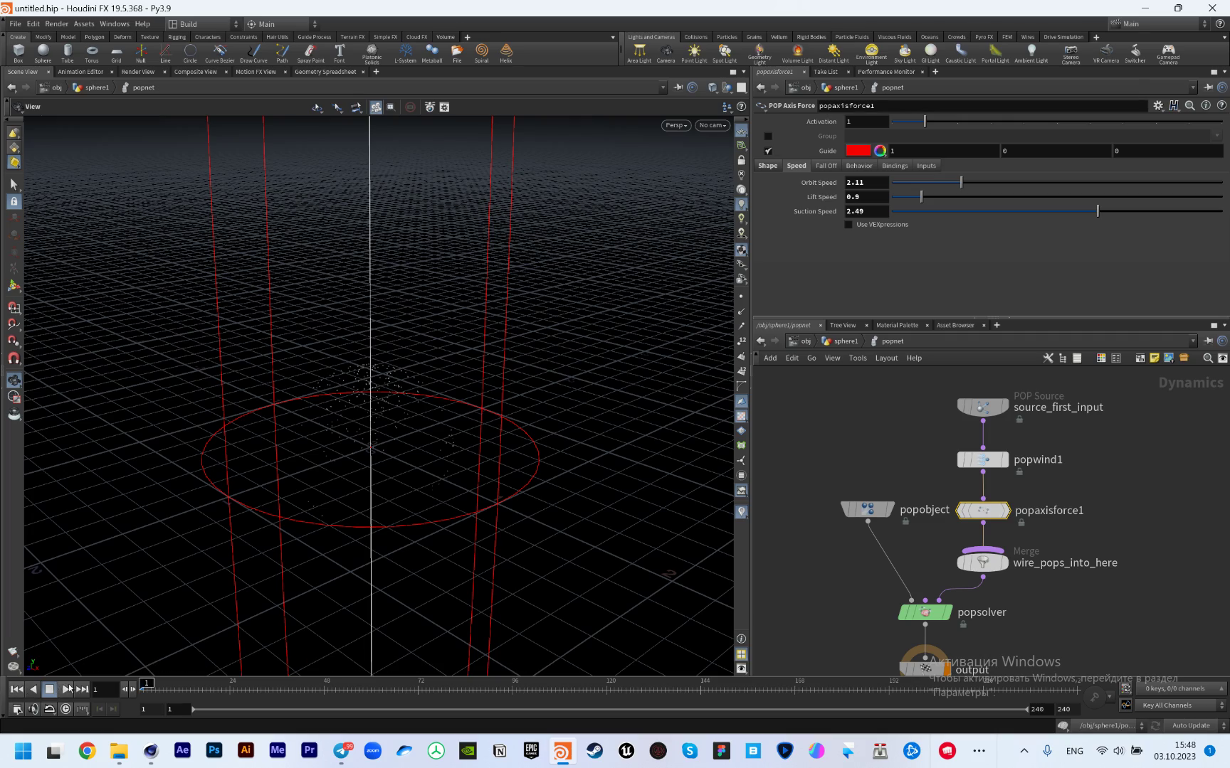
click(1122, 212)
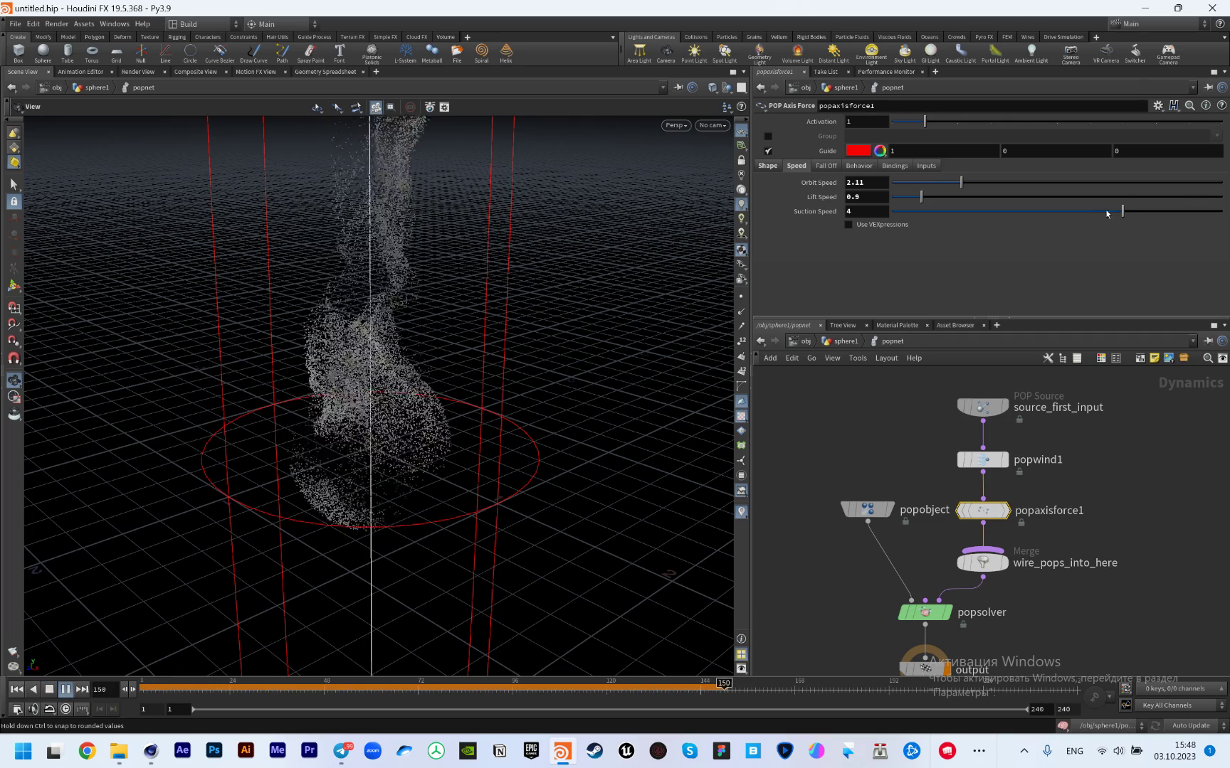
drag(1065, 213, 1107, 212)
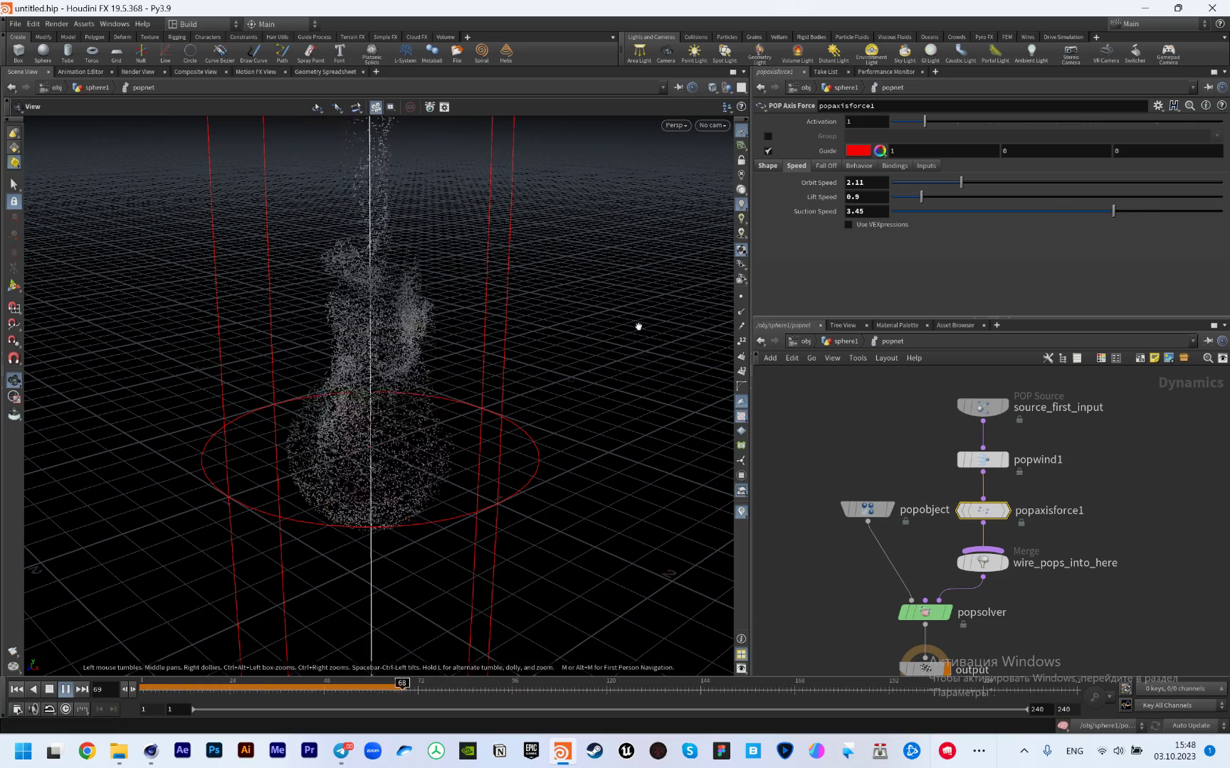
Adjust the POP Axis Force to Orbit Speed 2.36, Lift Speed 0.74 and Suction Speed 0.95 while the simulation plays
drag(637, 327, 522, 444)
scroll(521, 444, up, 1)
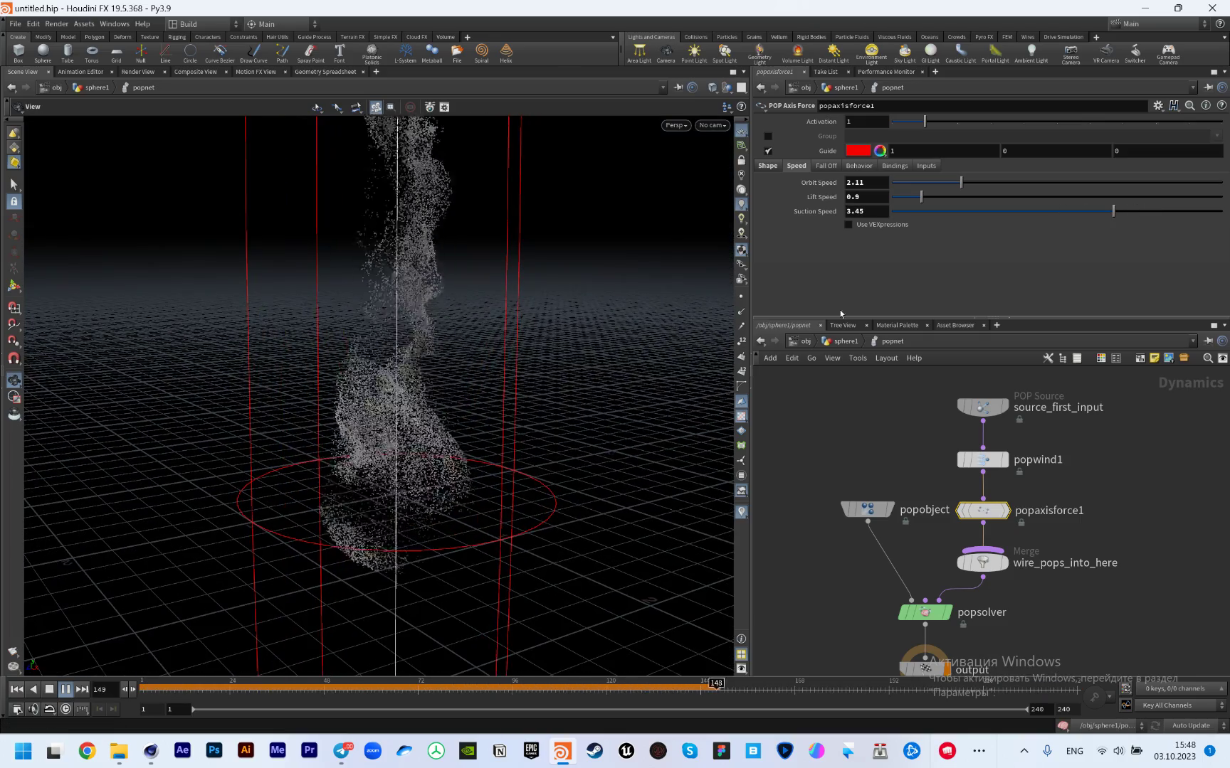
click(915, 197)
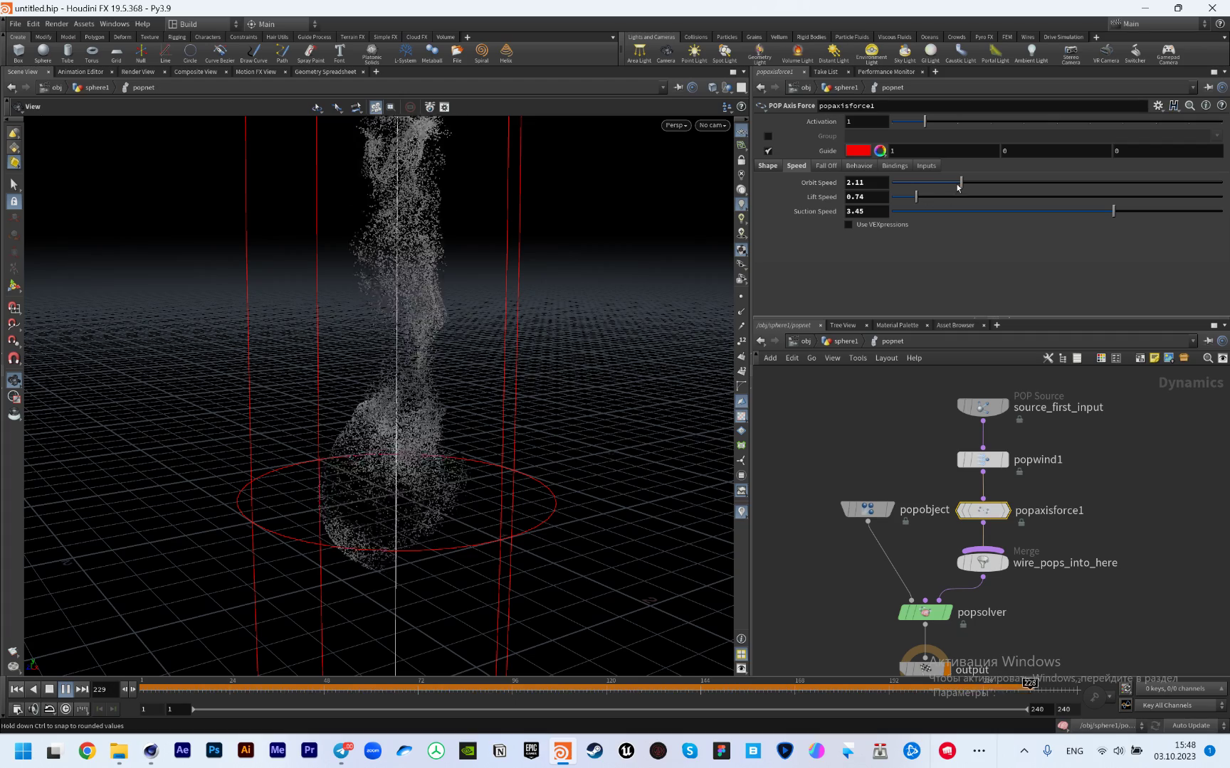
click(984, 183)
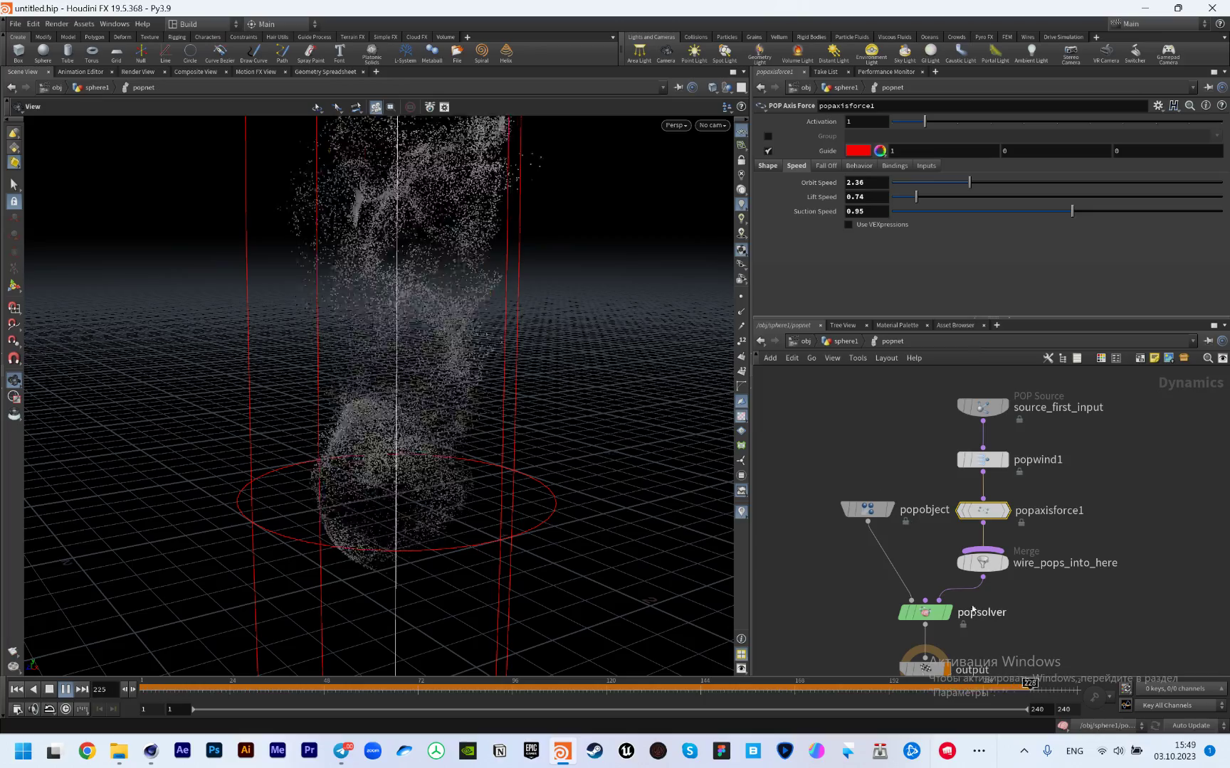
Return to the sphere1 network and add an Attribute Adjust Color node below popnet, connected to its output and displayed
click(1109, 563)
click(845, 341)
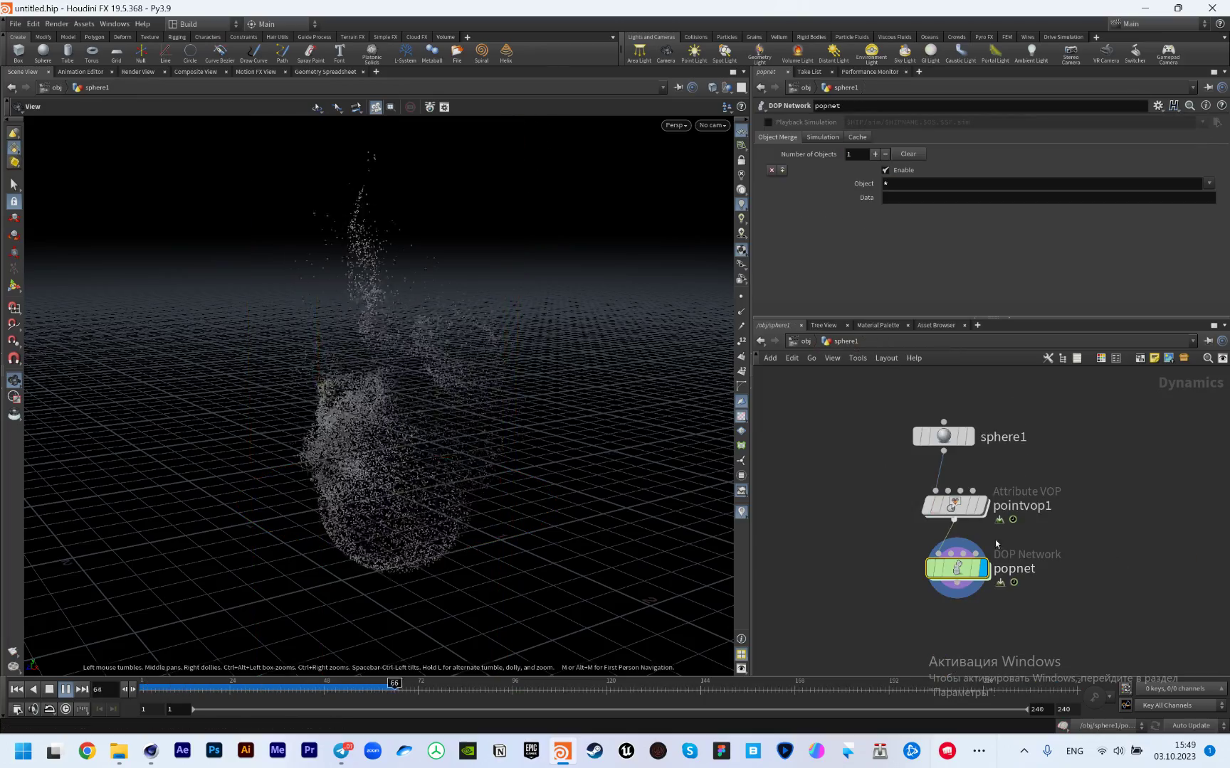
key(Tab)
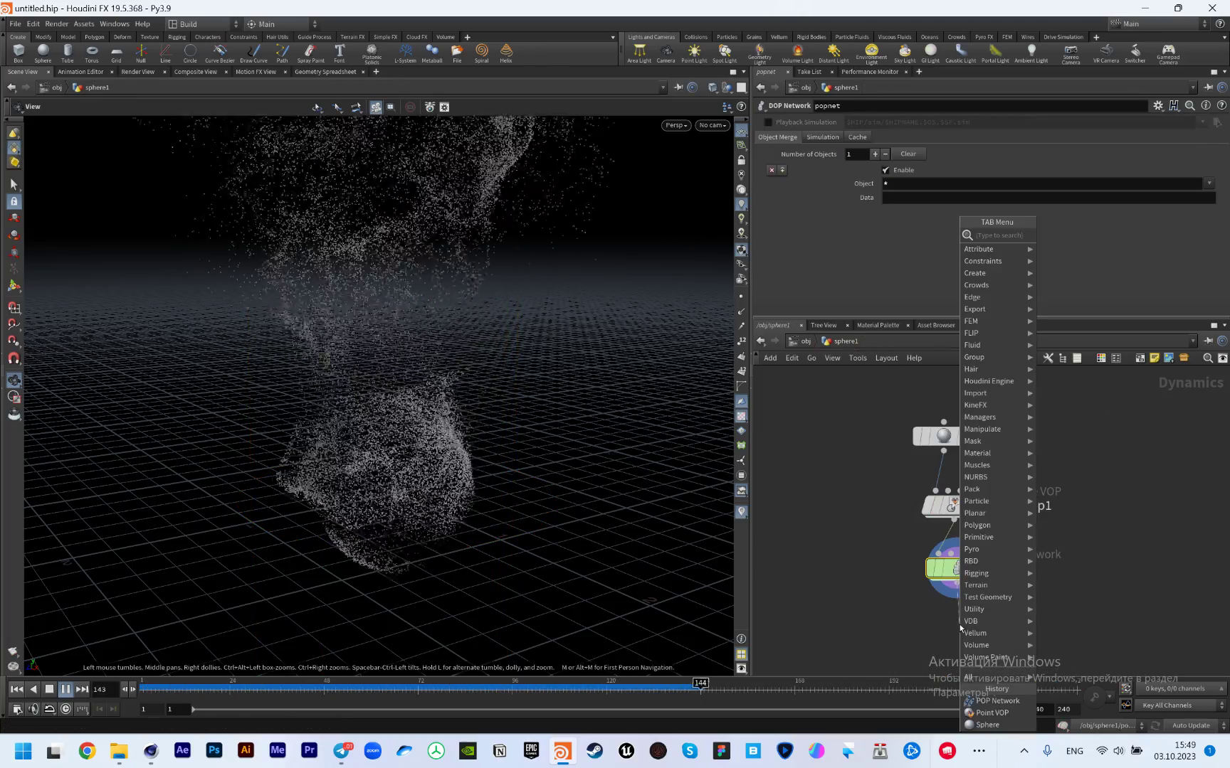
text(adj c)
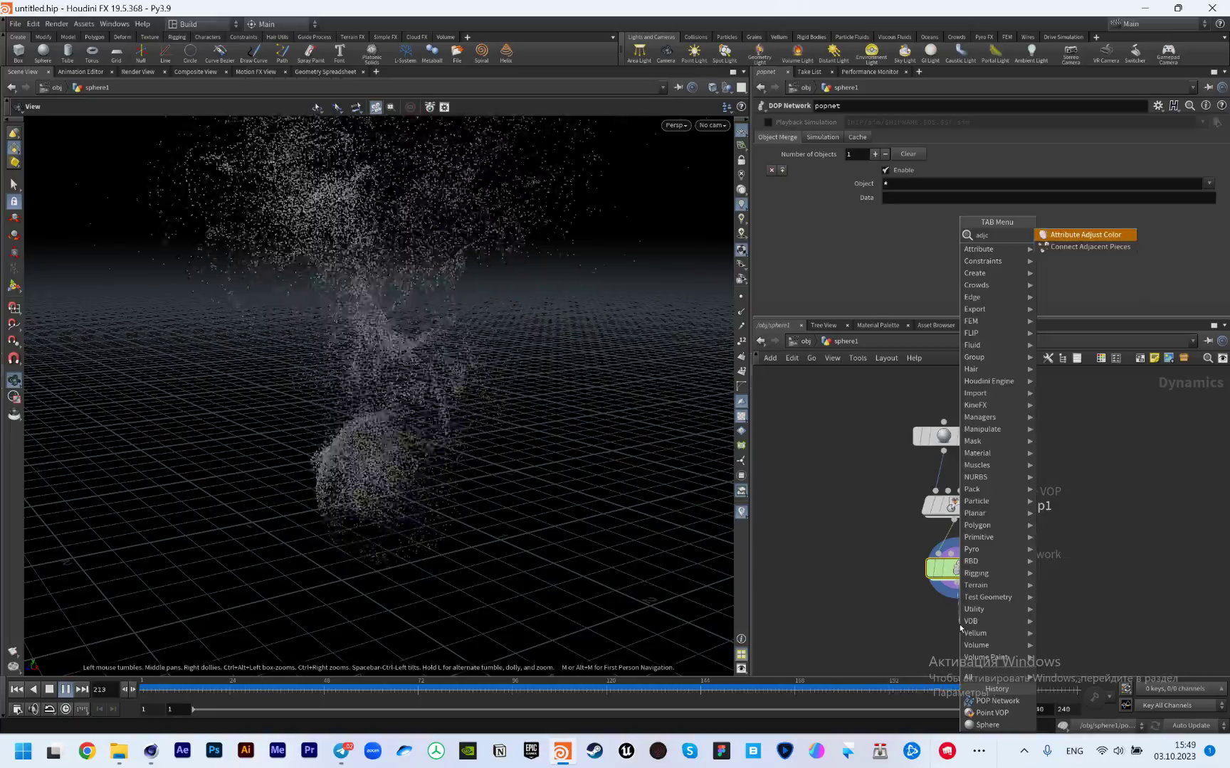
key(Return)
click(984, 630)
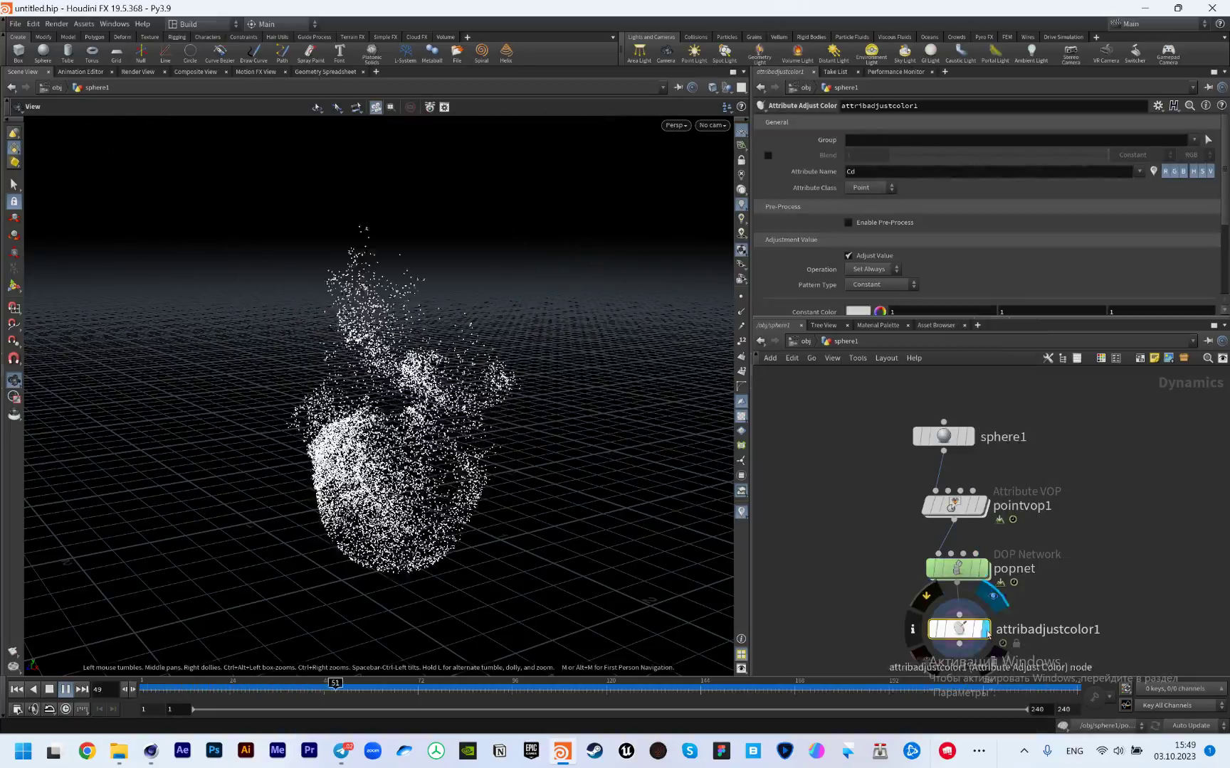
Set the Attribute Adjust Color's Pattern Type to Remap Attribute
double_click(895, 173)
scroll(794, 214, down, 3)
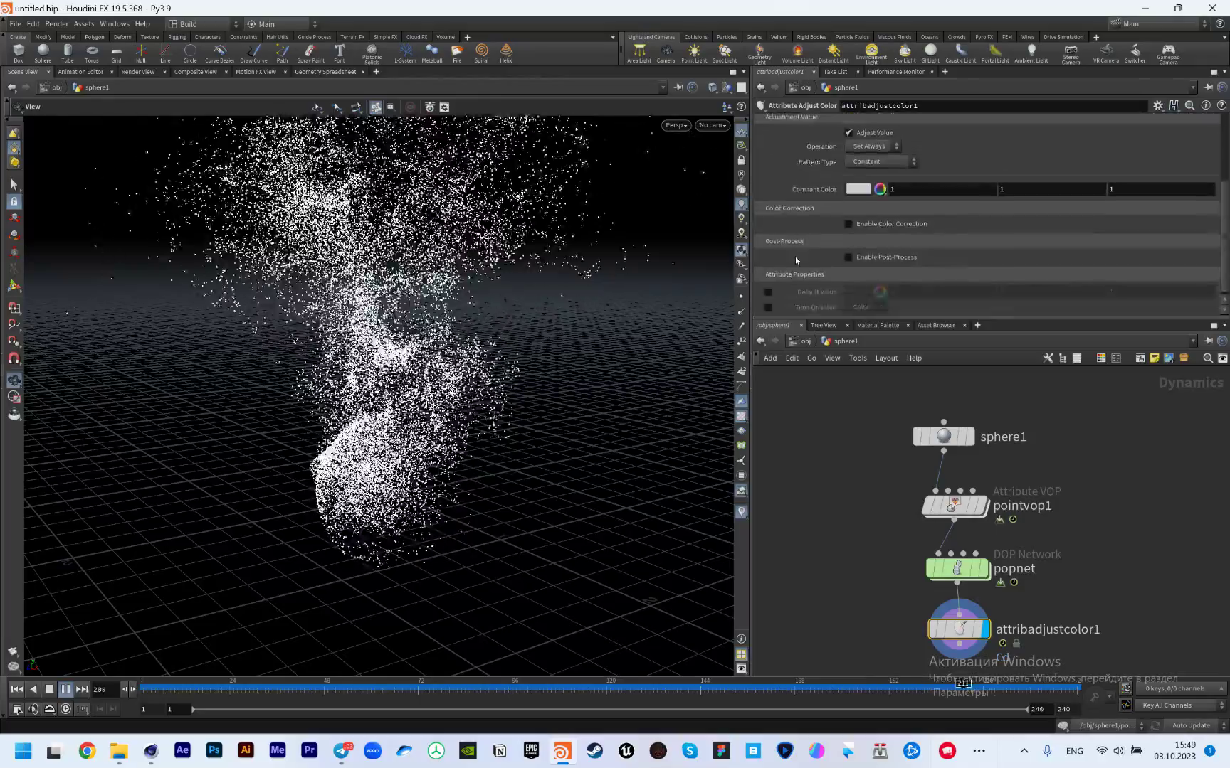
click(874, 252)
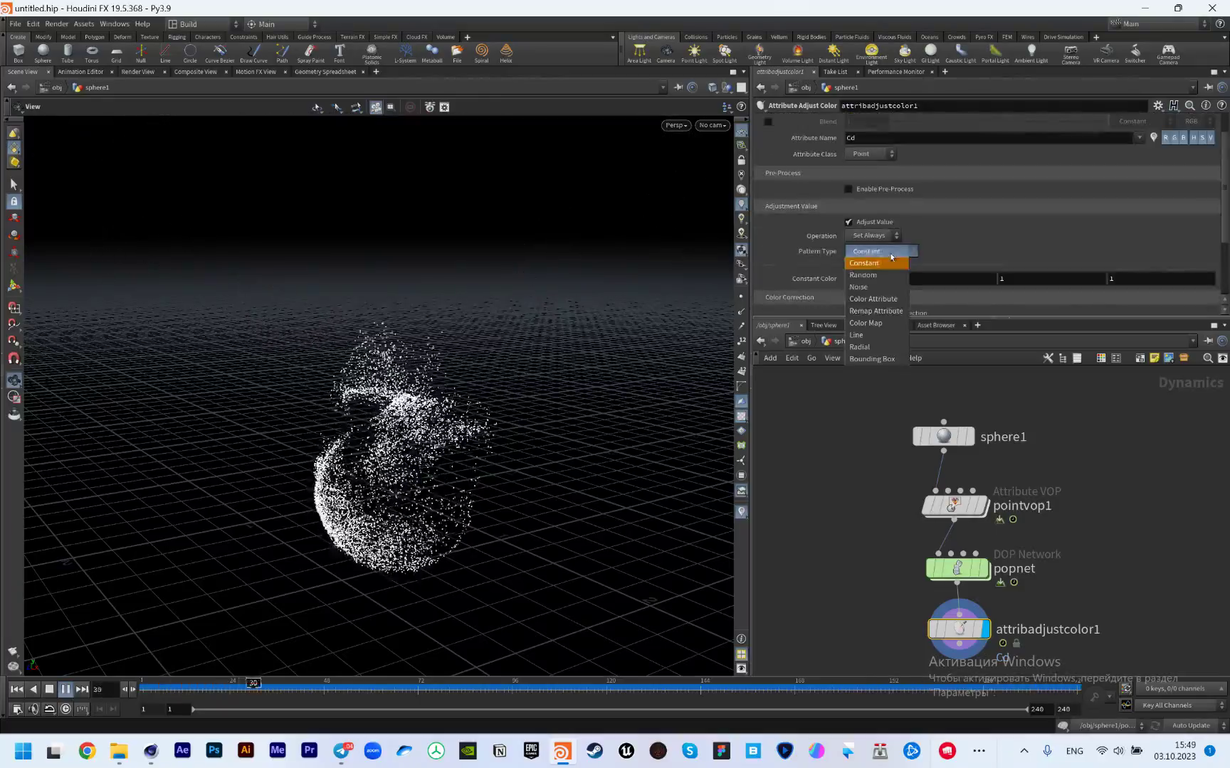
click(891, 312)
scroll(804, 255, down, 3)
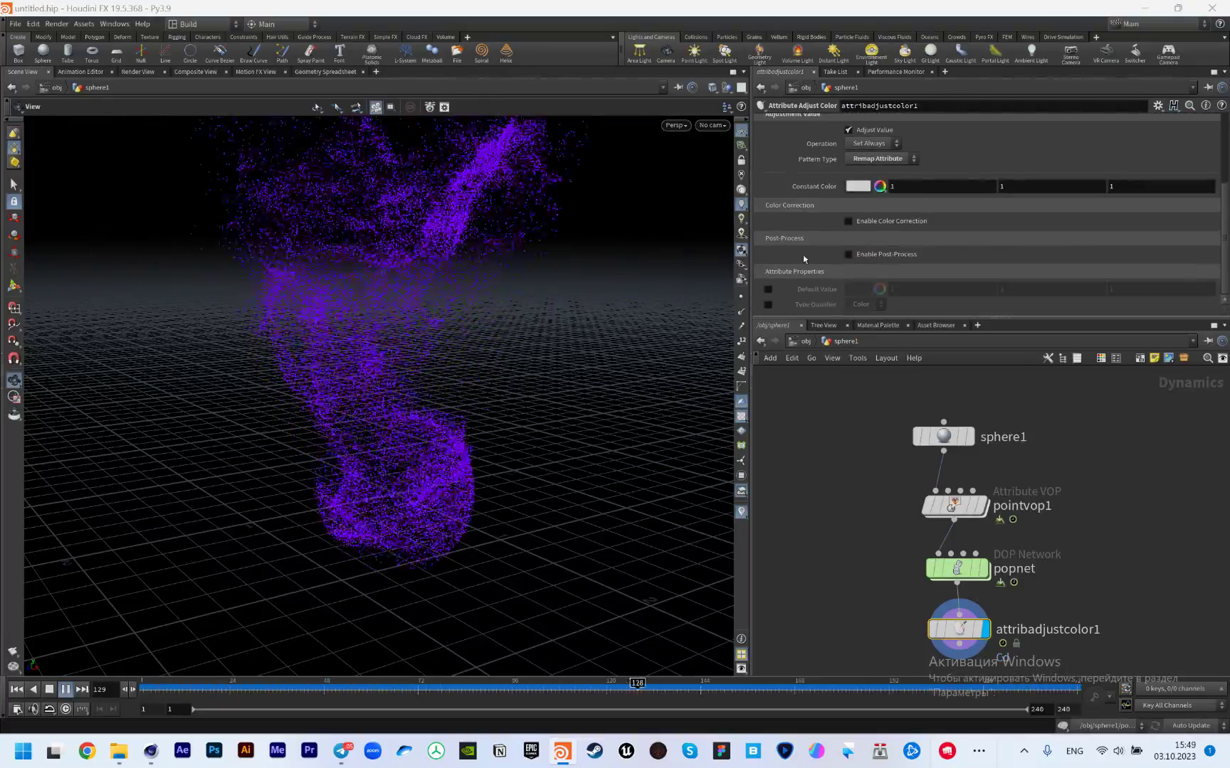
scroll(803, 255, down, 3)
key(Up)
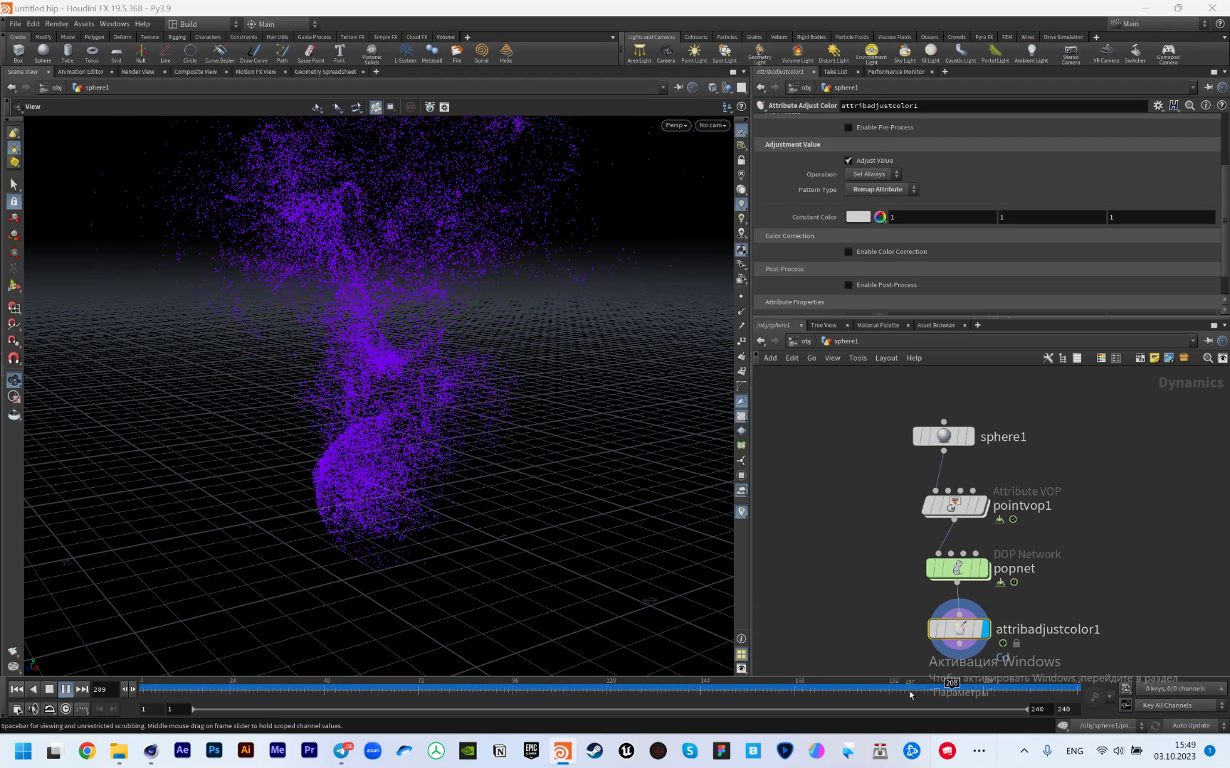
Use v as the Source Attribute, apply the Magma preset to the color ramp, and replay the simulation from frame 1
double_click(885, 226)
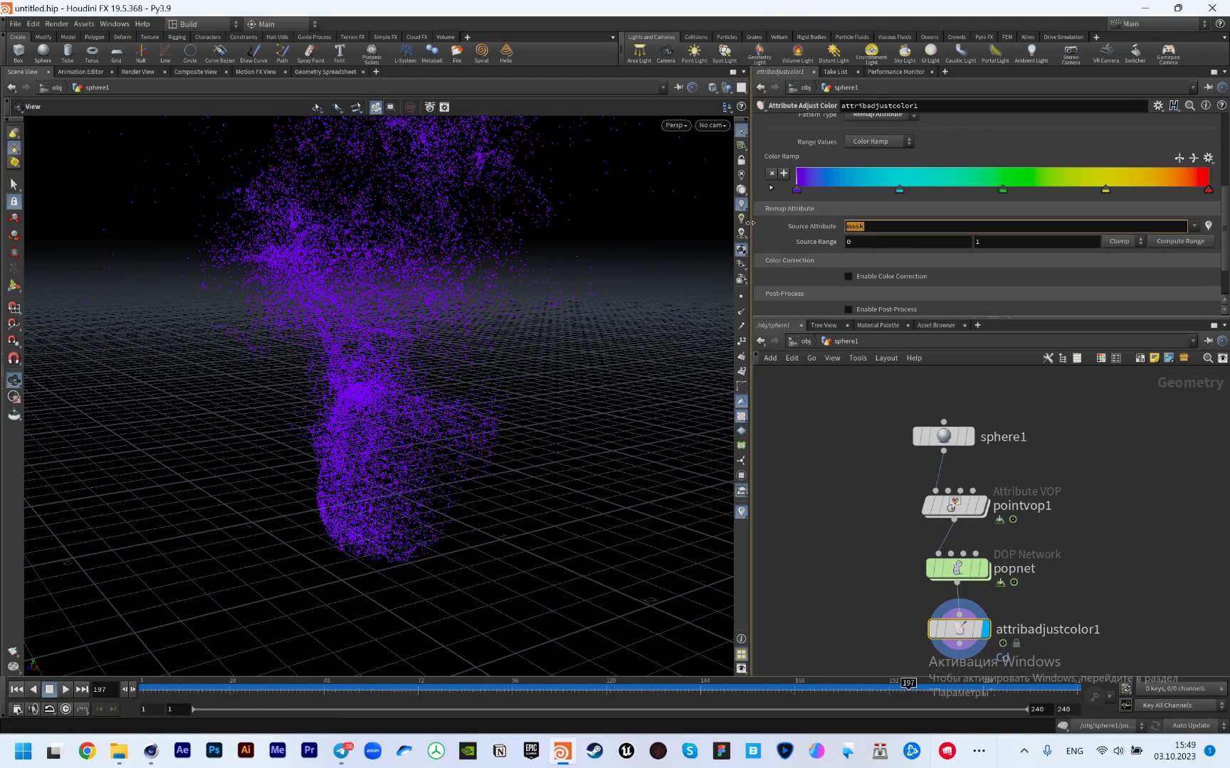
text(v)
key(Return)
click(1207, 158)
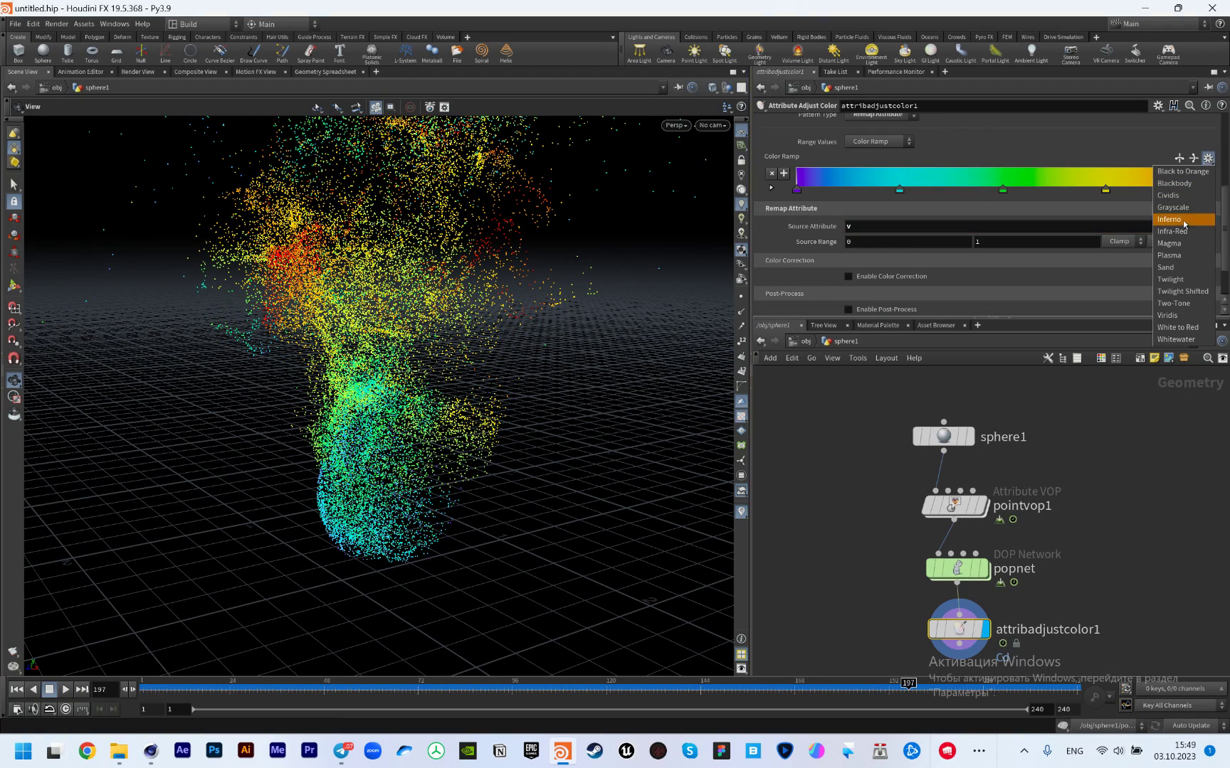
click(1178, 244)
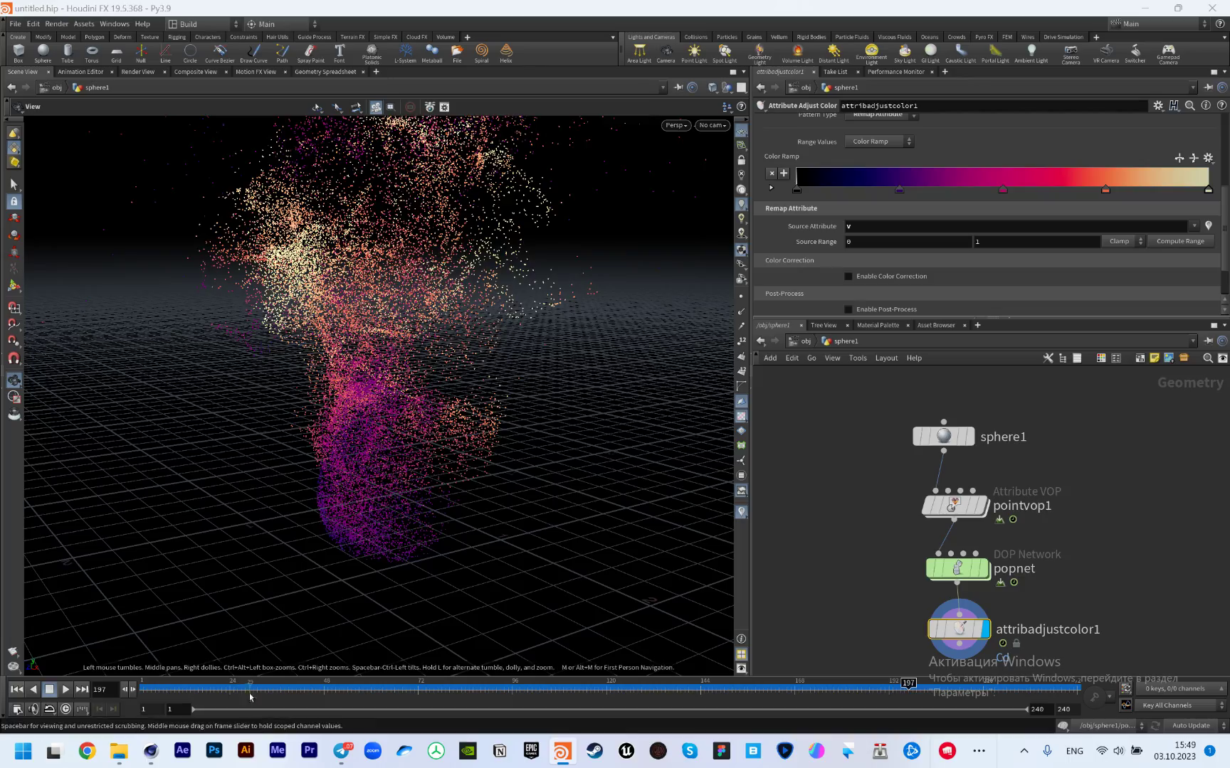
click(17, 690)
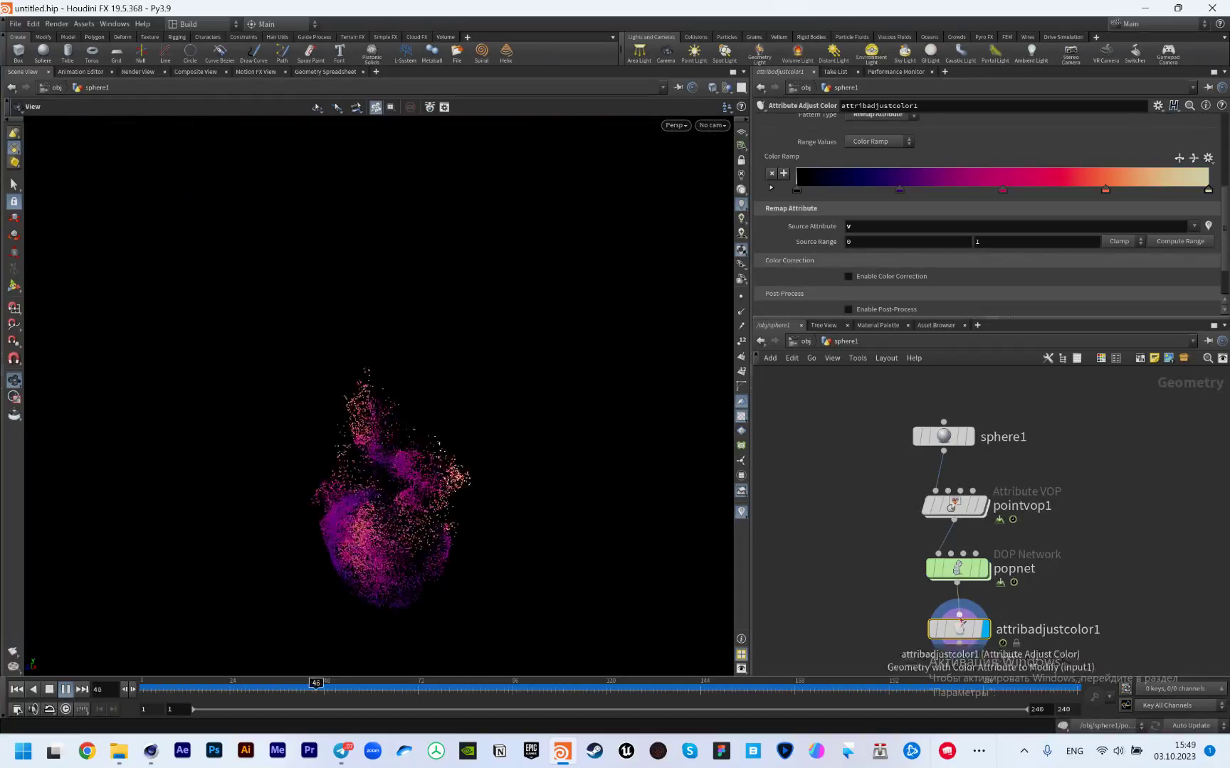
Inside popnet, set the POP Axis Force's Suction Speed to about 1.79 and shift the wind and axis force nodes upward
double_click(962, 564)
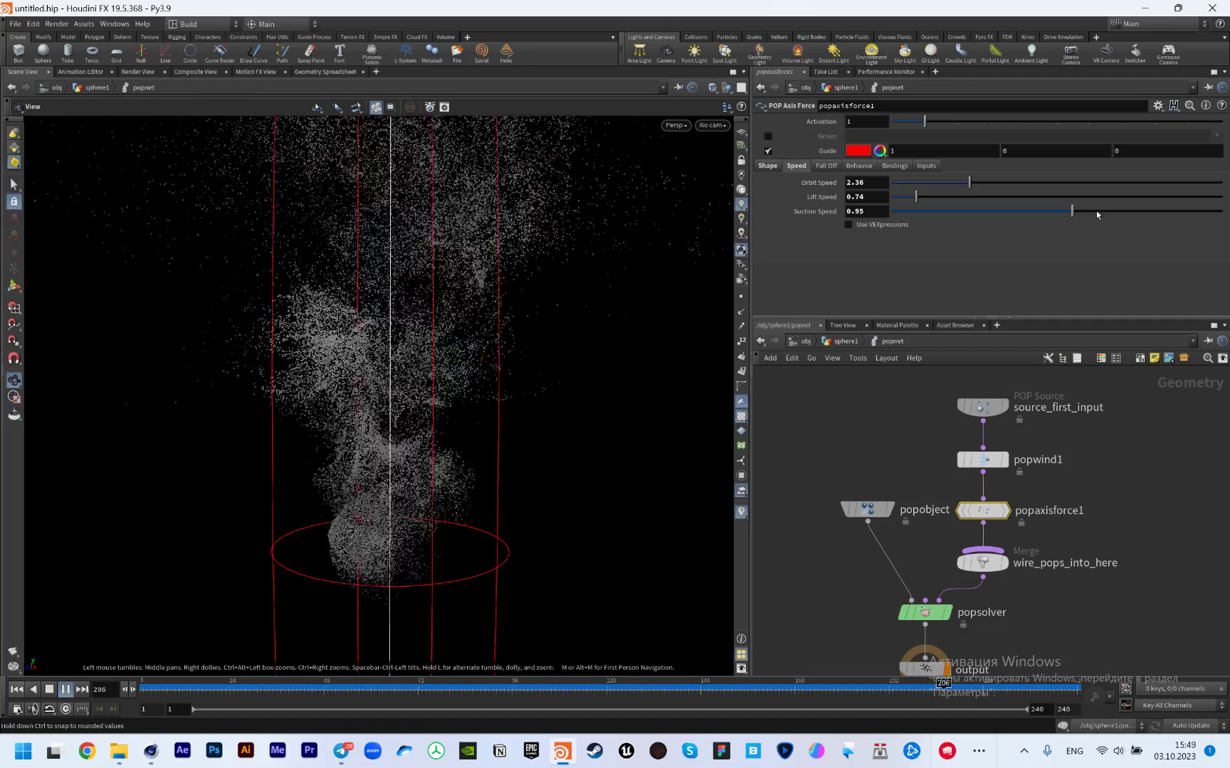
drag(1096, 211, 1095, 215)
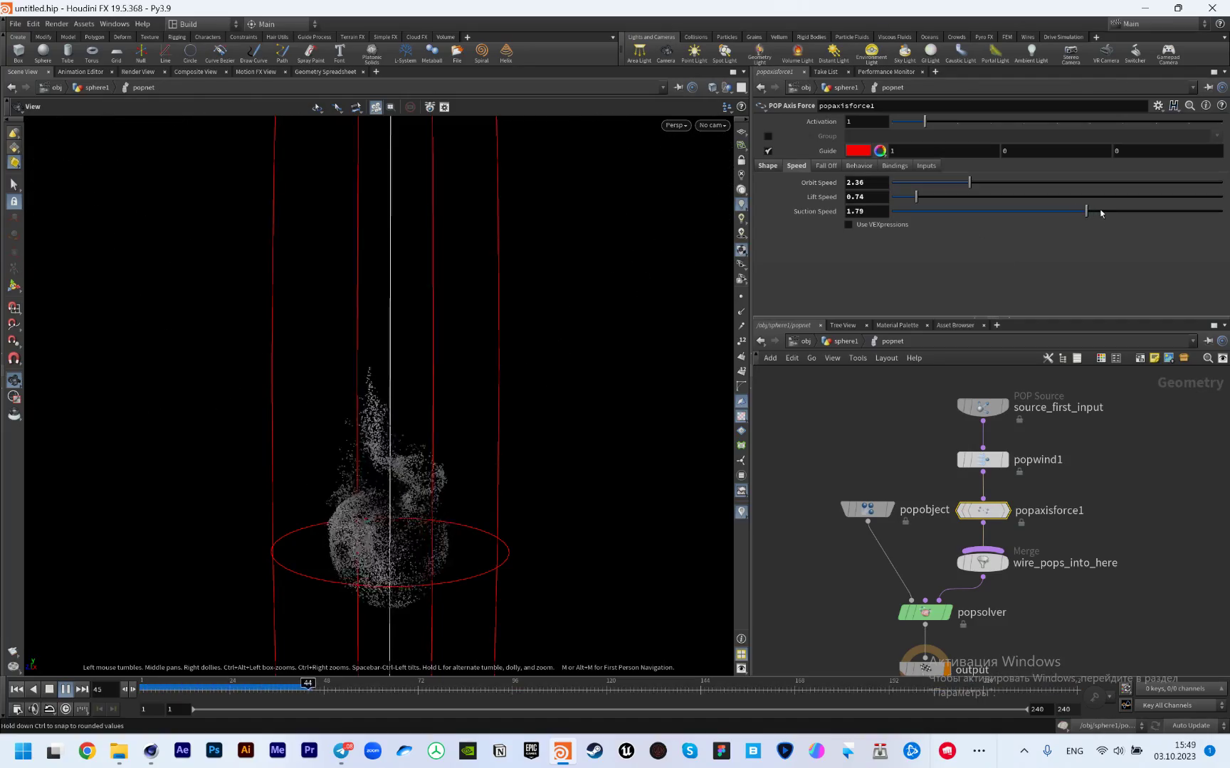
drag(989, 510, 983, 438)
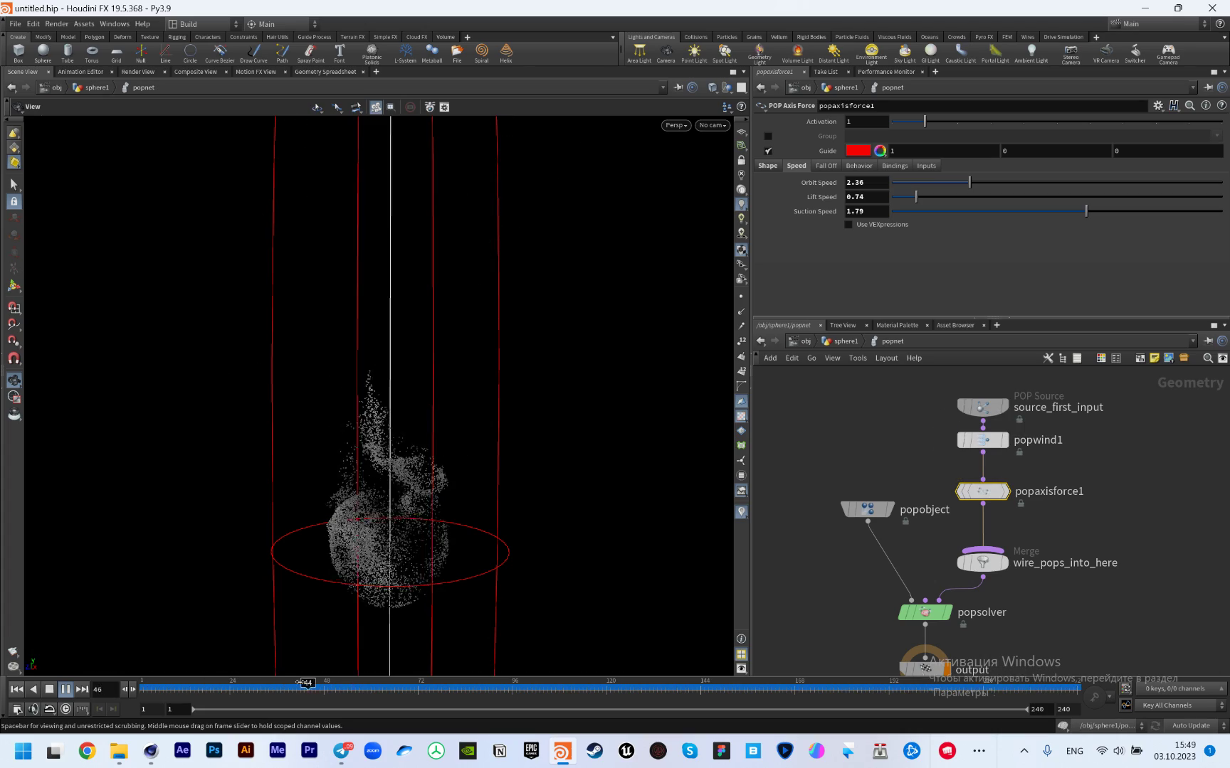
Return to the sphere1 network and rewind to frame 1 to preview the colored particles
drag(304, 682, 284, 683)
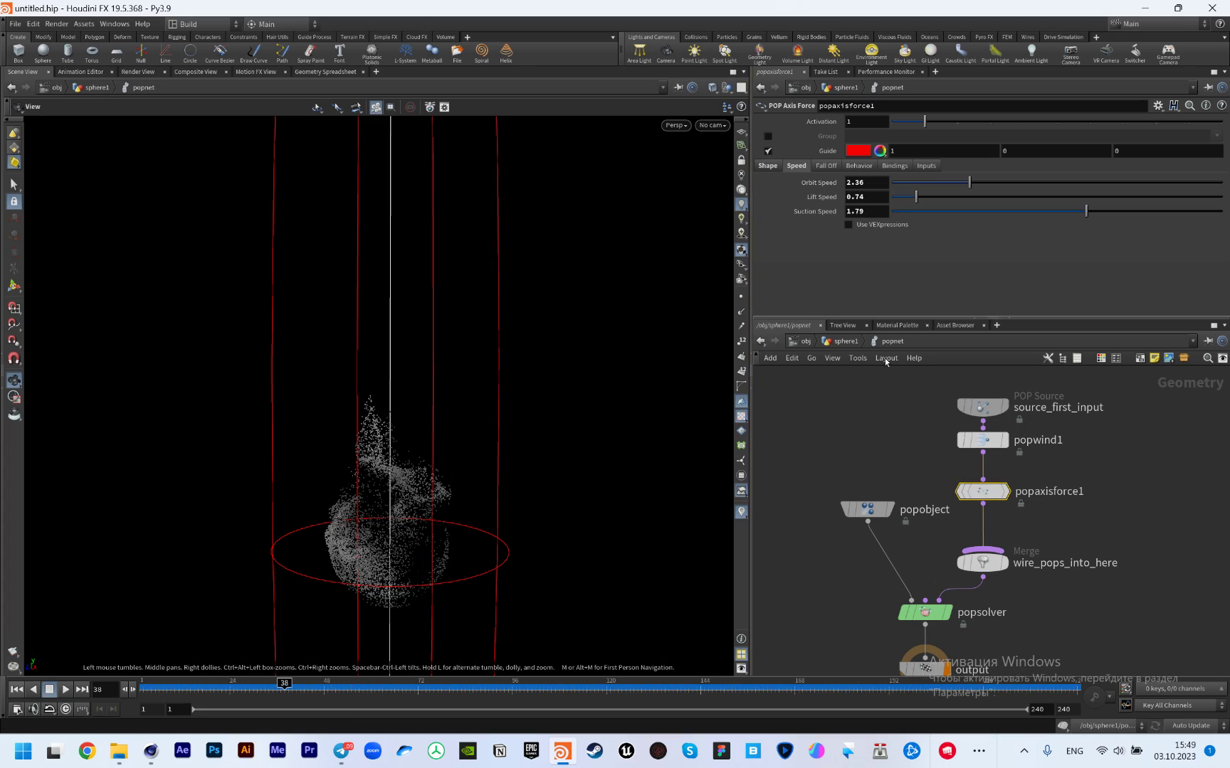
click(846, 345)
click(17, 689)
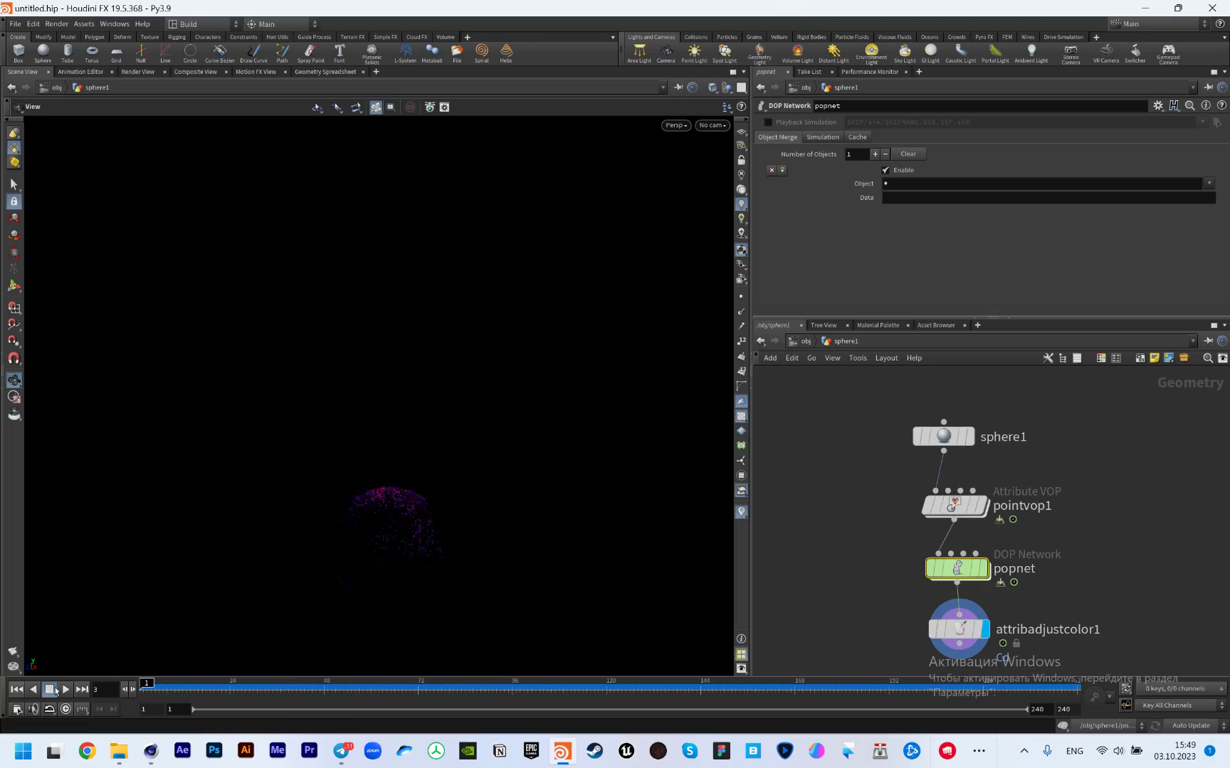